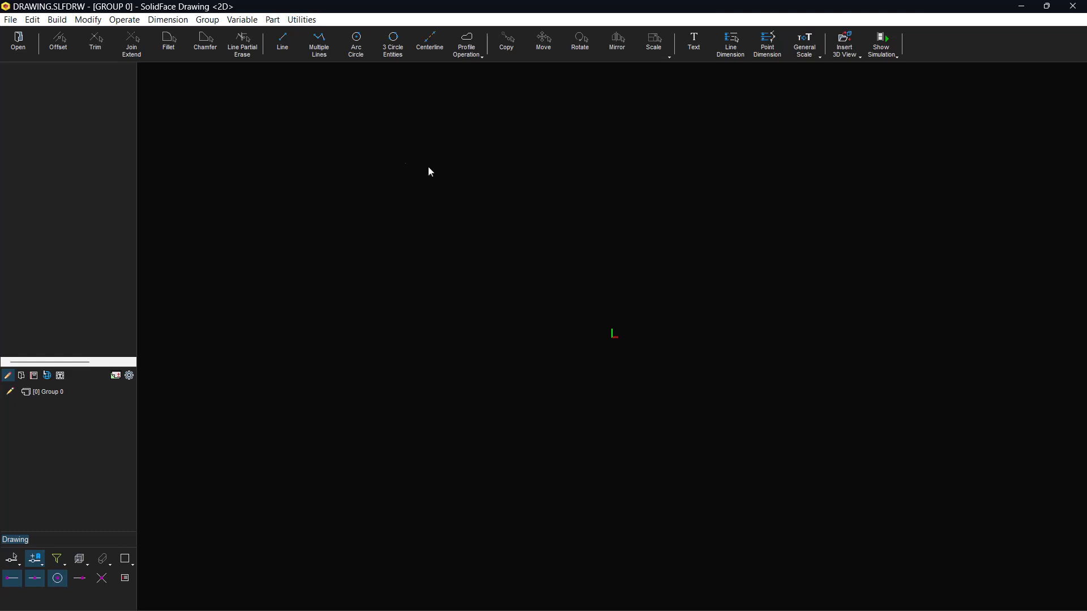
Open the movement simulation settings to view the available options
{"action": "left_click", "coordinate": [242, 20]}
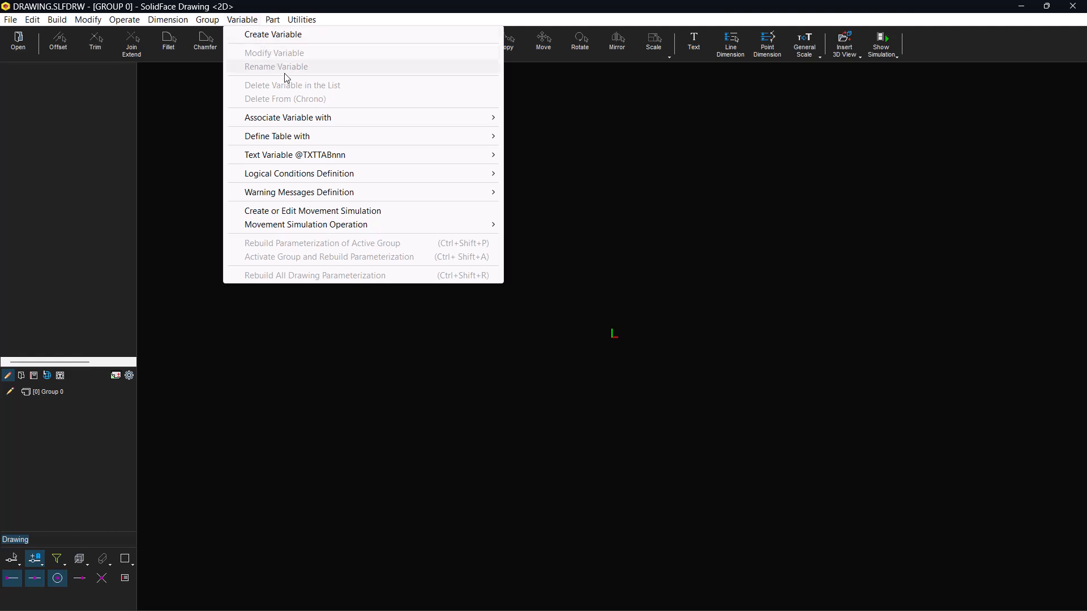
{"action": "left_click", "coordinate": [324, 211]}
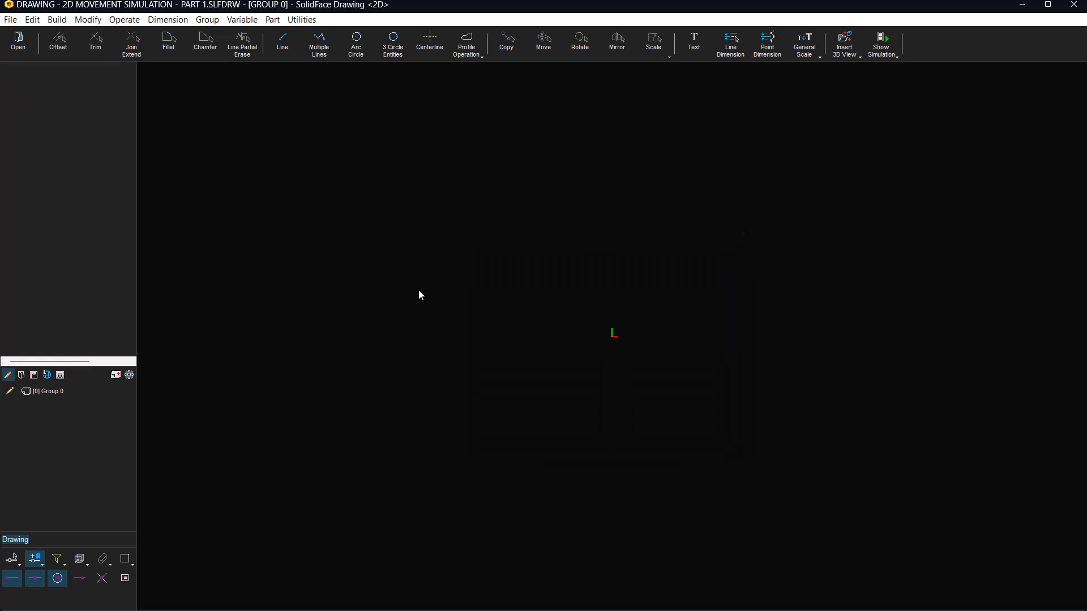
Draw a horizontal line of length 50 starting at the origin
{"action": "left_click", "coordinate": [289, 46]}
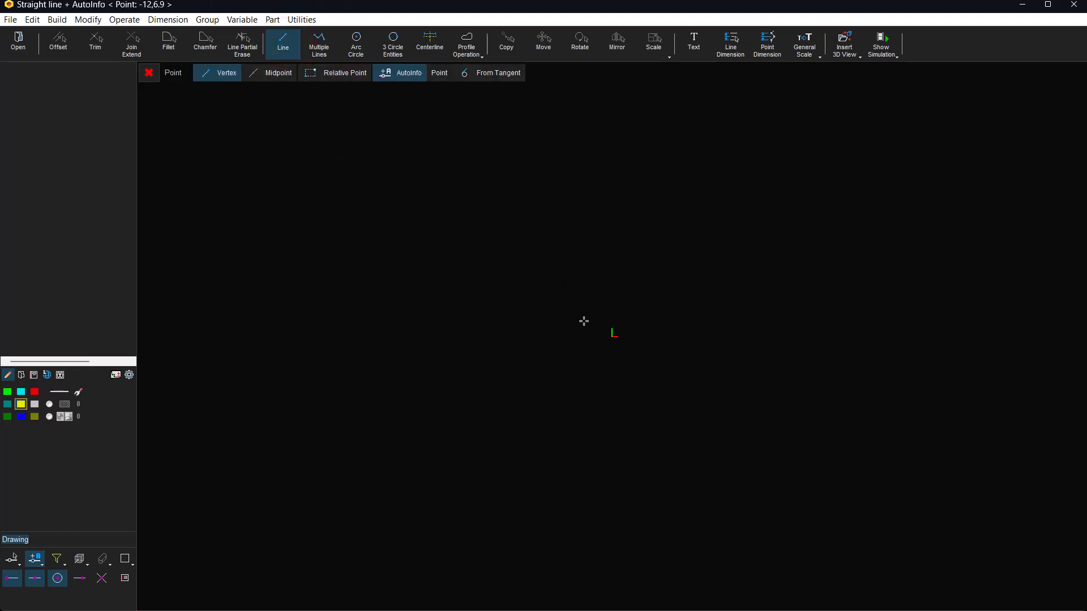
{"action": "left_click", "coordinate": [612, 336]}
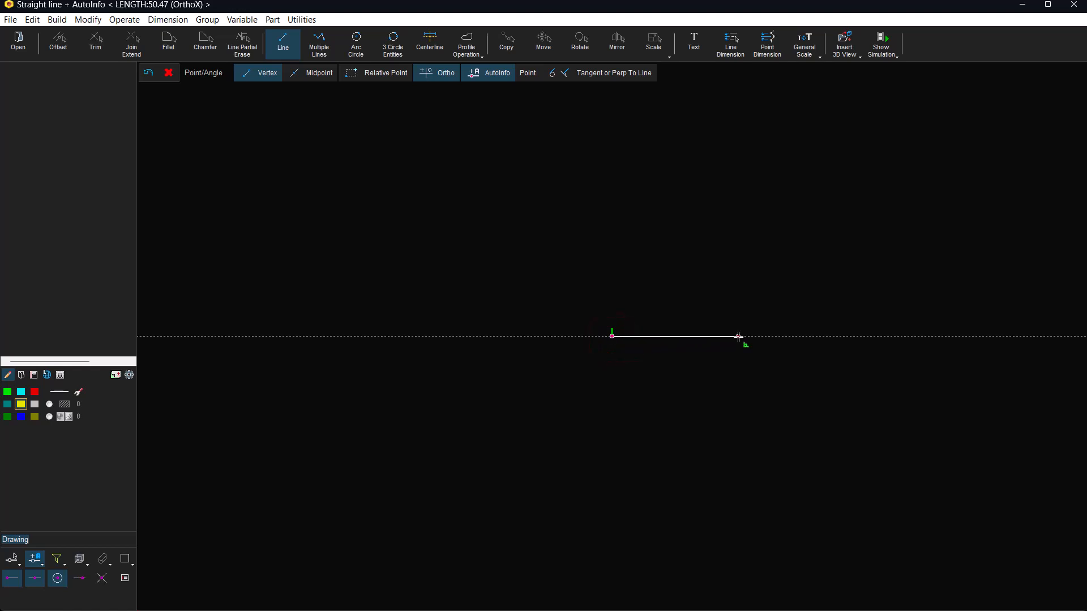
{"action": "type", "text": "50"}
{"action": "key", "text": "Return"}
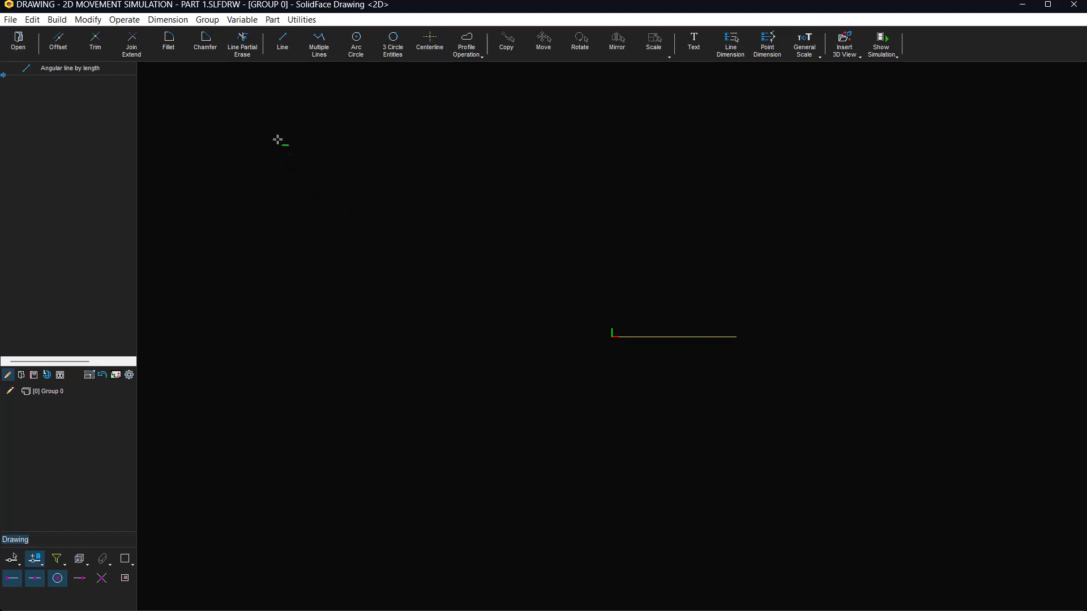
Create a variable named ANG with a value of 0
{"action": "left_click", "coordinate": [242, 19]}
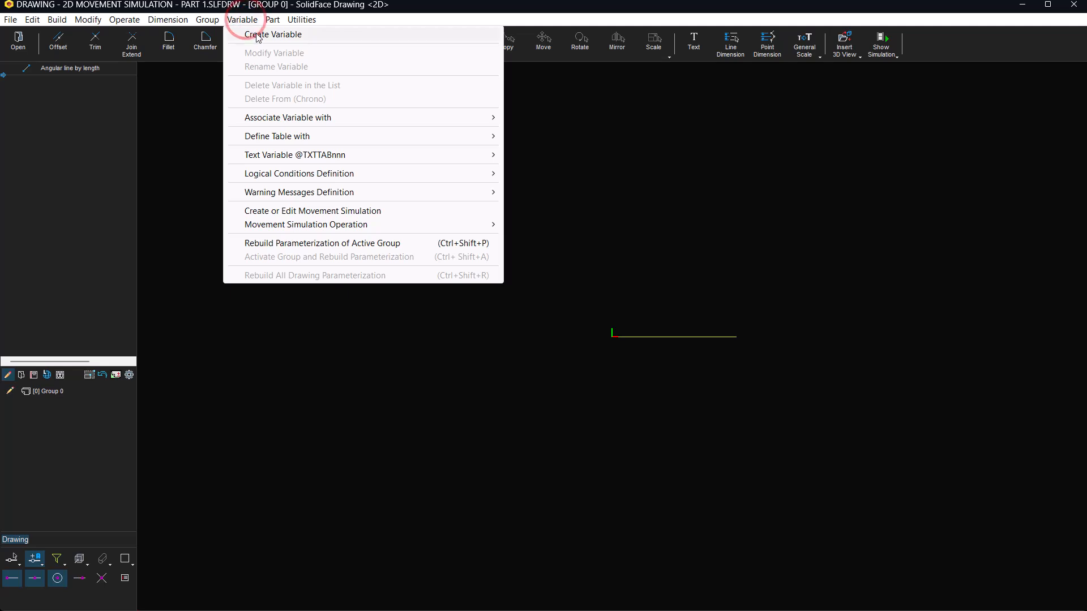
{"action": "left_click", "coordinate": [258, 35]}
{"action": "type", "text": "AN"}
{"action": "key", "text": "Return"}
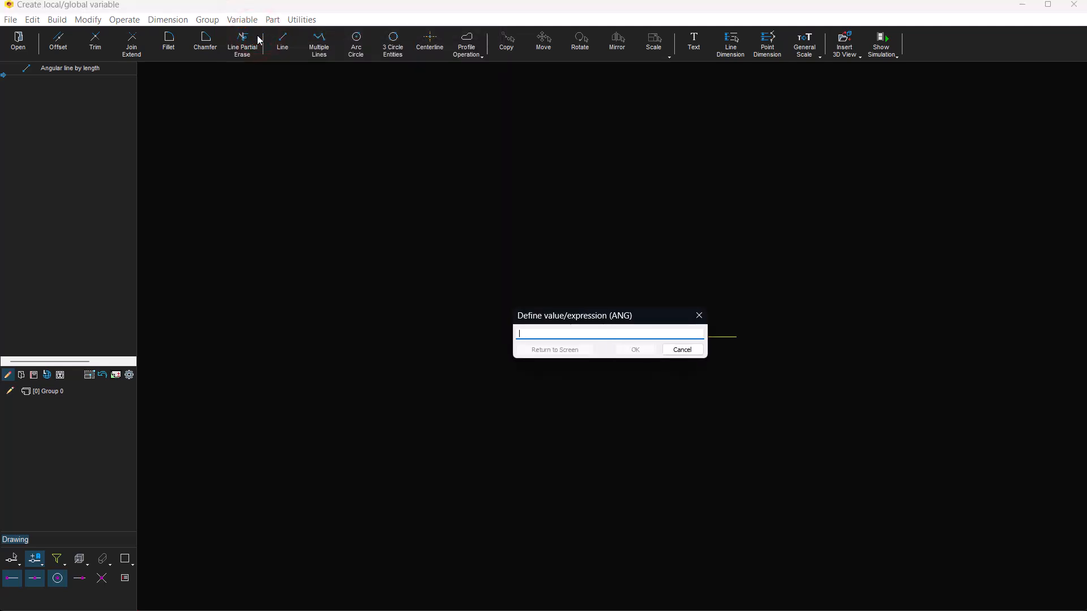
{"action": "key", "text": "Return"}
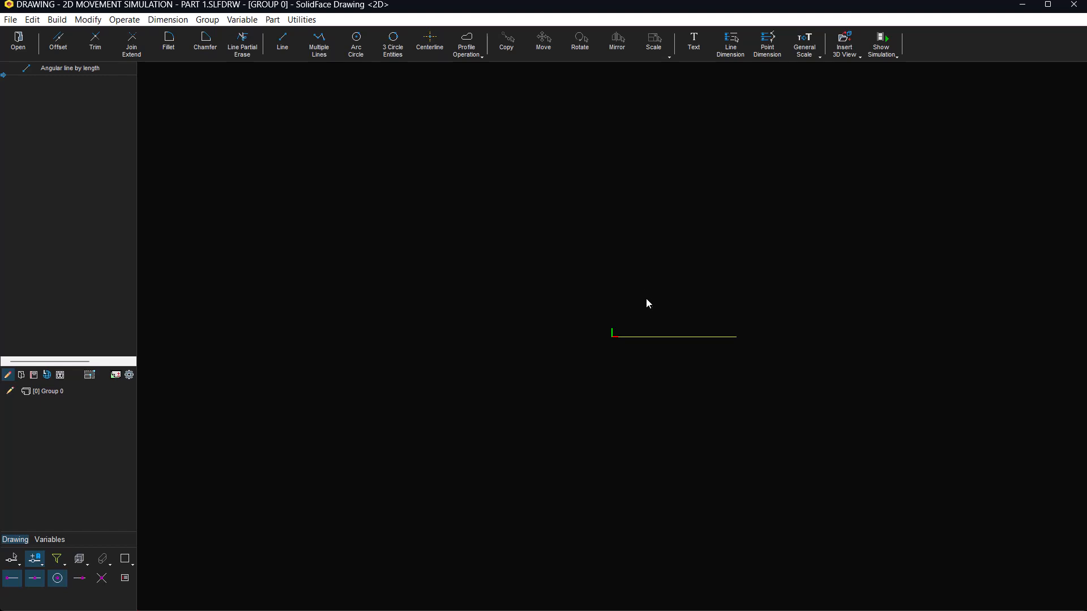
Rotate the line about its endpoint at the origin using the variable ANG as the angle, and display the variables list
{"action": "left_click", "coordinate": [649, 332]}
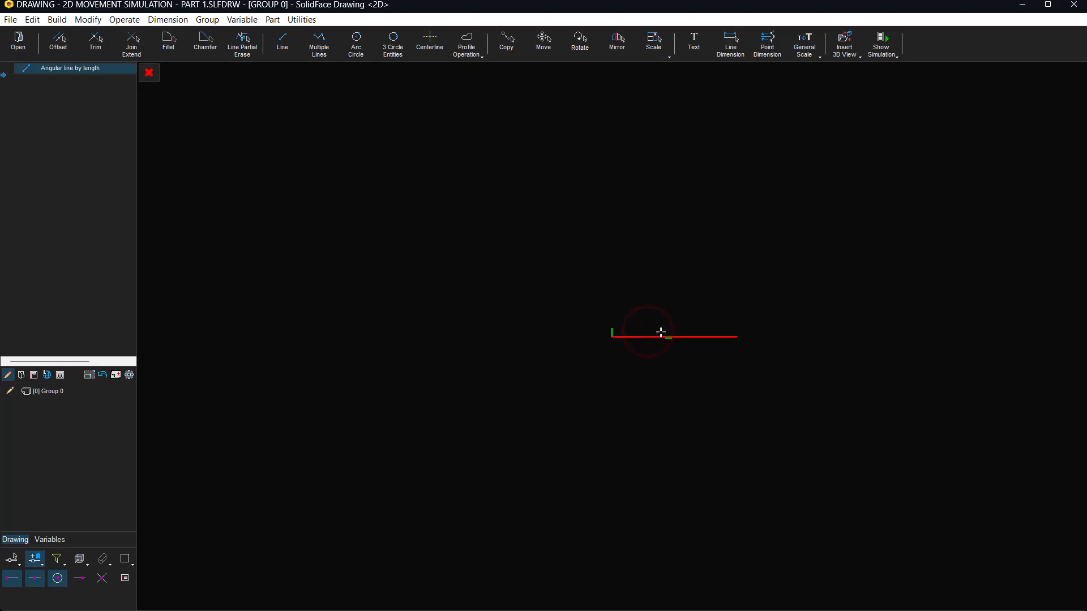
{"action": "left_click", "coordinate": [583, 45]}
{"action": "left_click", "coordinate": [618, 346]}
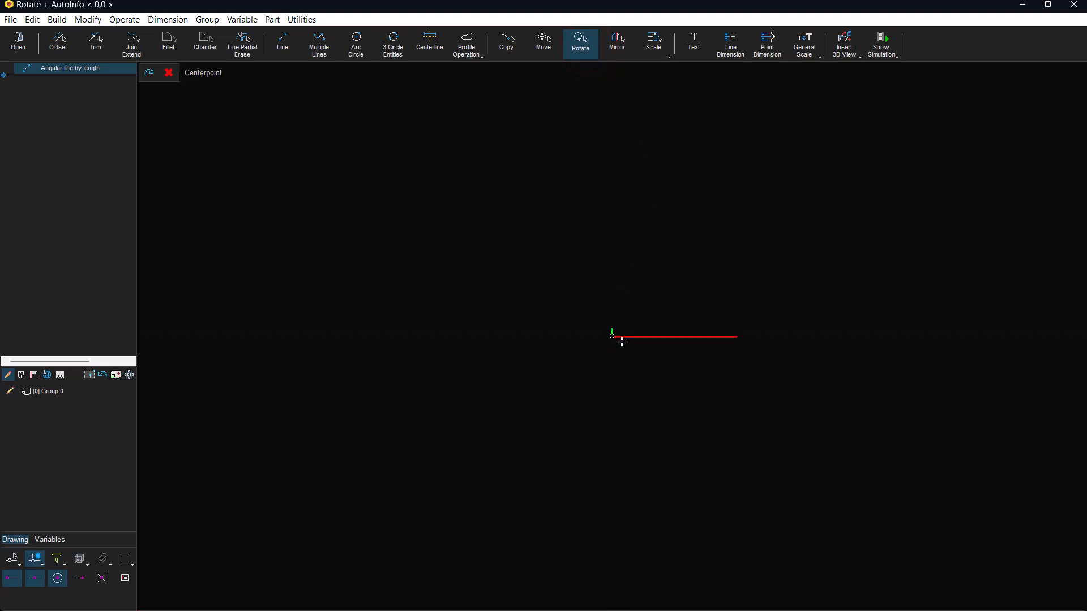
{"action": "left_click", "coordinate": [622, 342]}
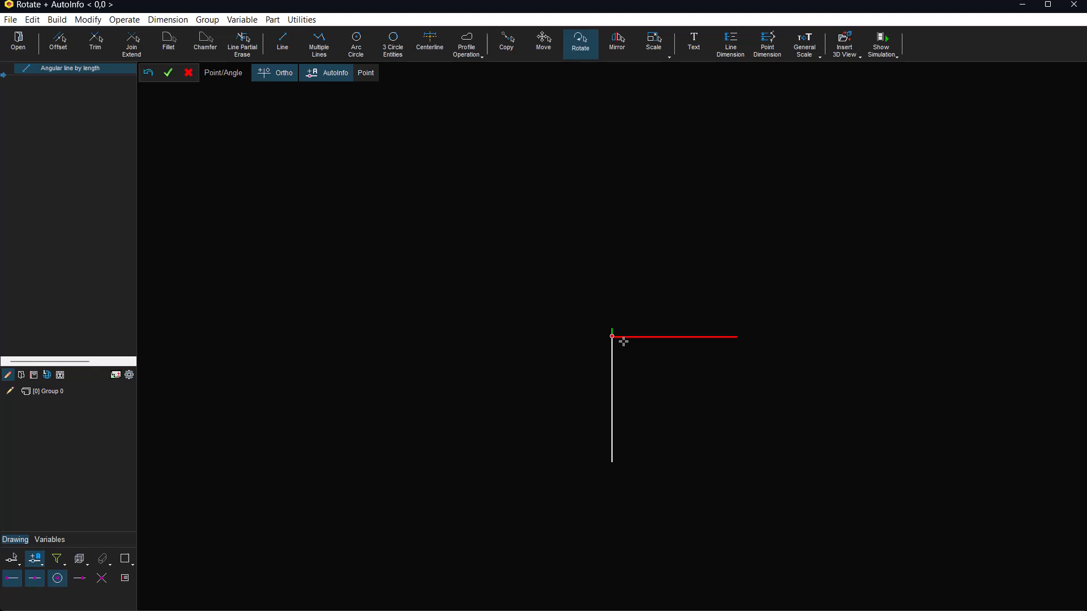
{"action": "type", "text": "ANG"}
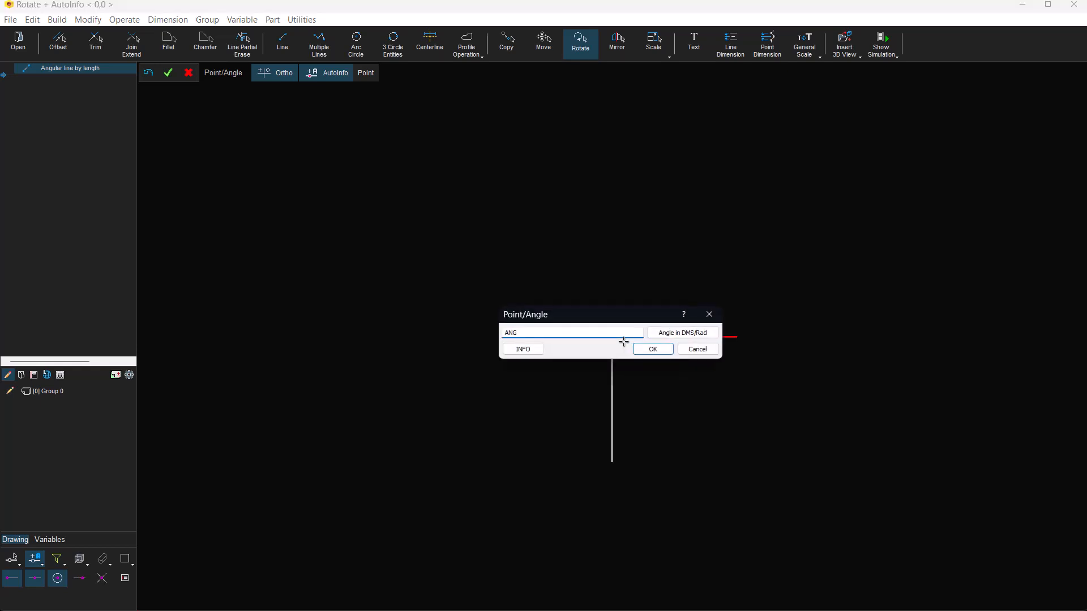
{"action": "key", "text": "Return"}
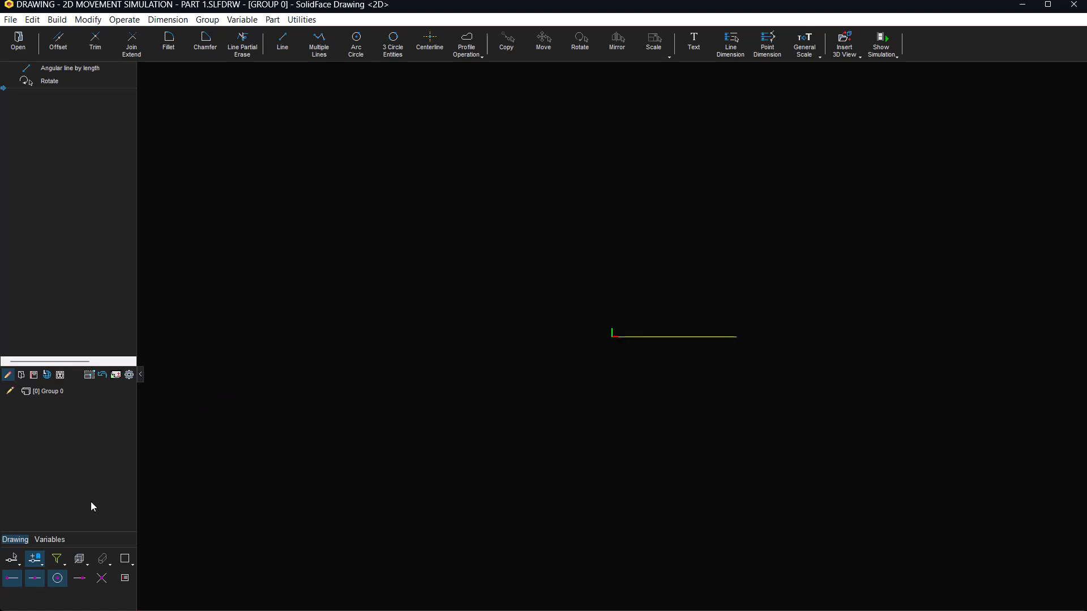
{"action": "left_click", "coordinate": [59, 536]}
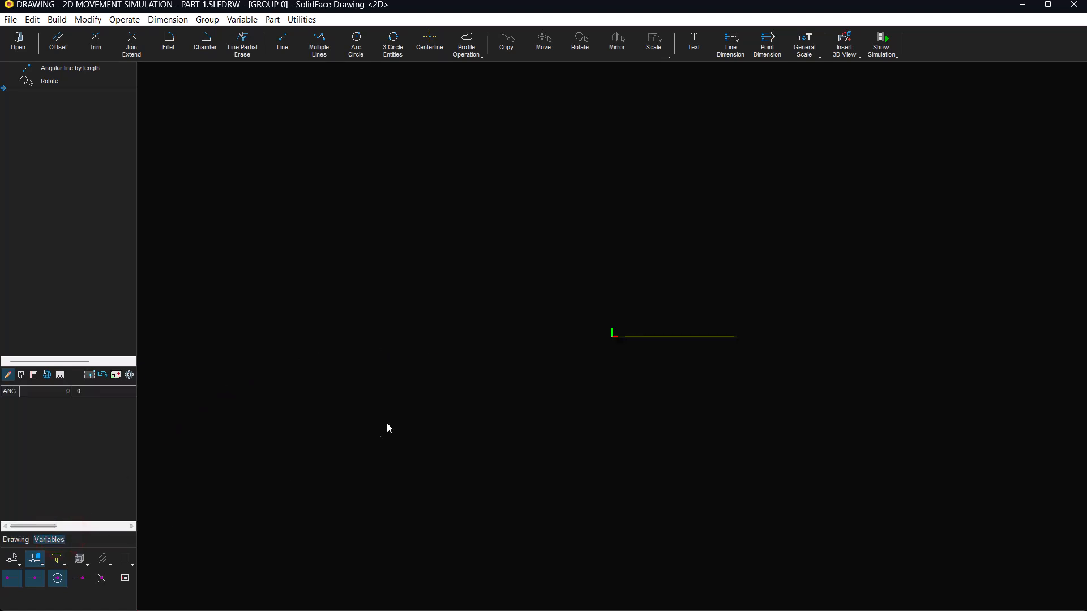
Add a double centerline centred on the origin, extending beyond the length of the line
{"action": "left_click", "coordinate": [430, 41]}
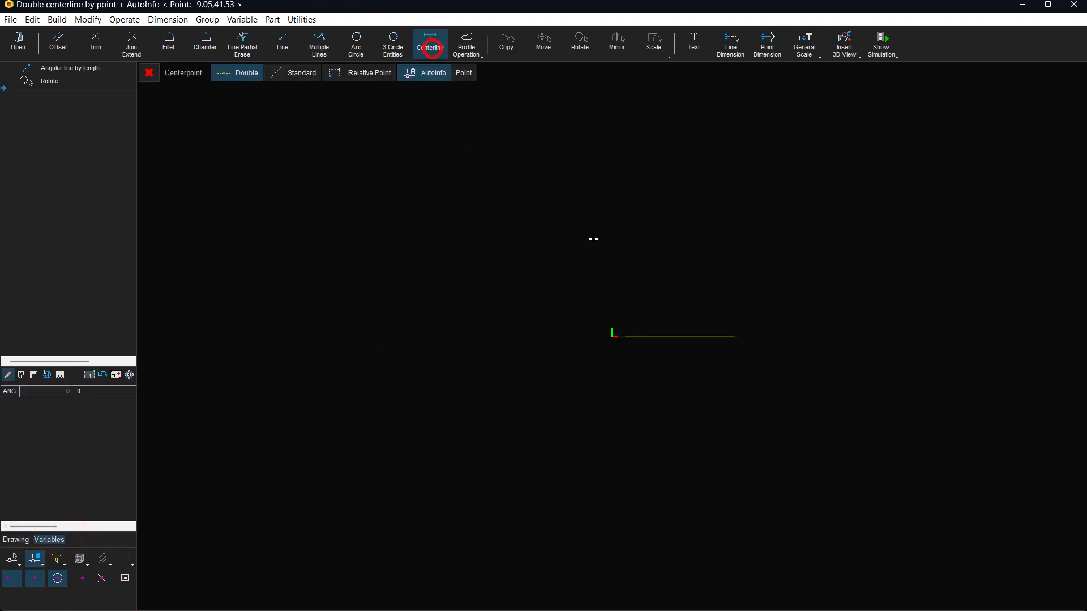
{"action": "left_click", "coordinate": [626, 337]}
{"action": "left_click", "coordinate": [625, 195]}
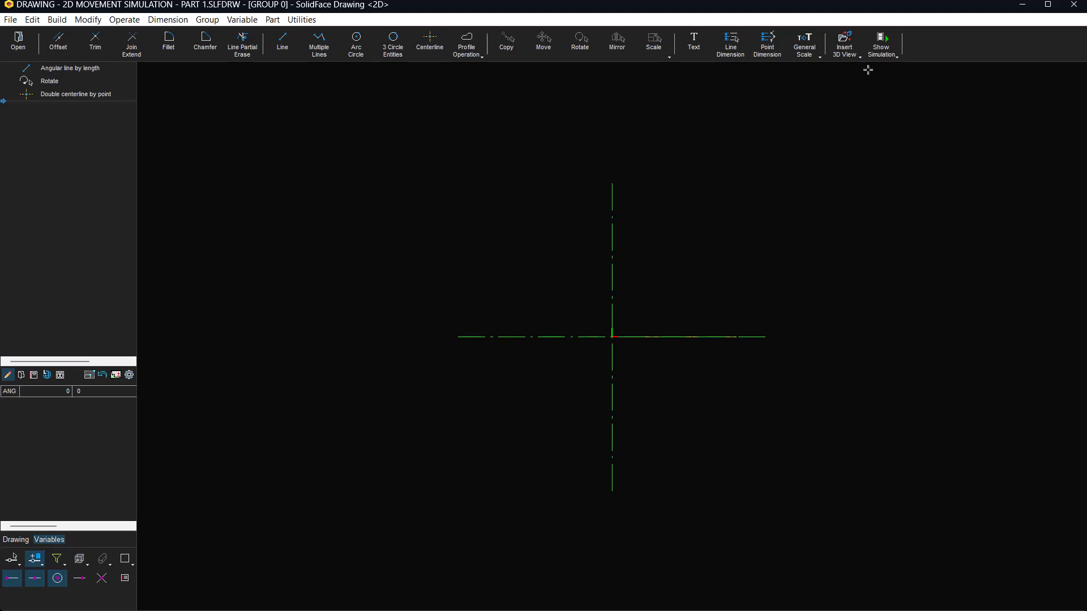
Create a movement simulation for variable ANG with increment 1, initial value 225 and end value 315
{"action": "left_click", "coordinate": [242, 19]}
{"action": "left_click", "coordinate": [292, 208]}
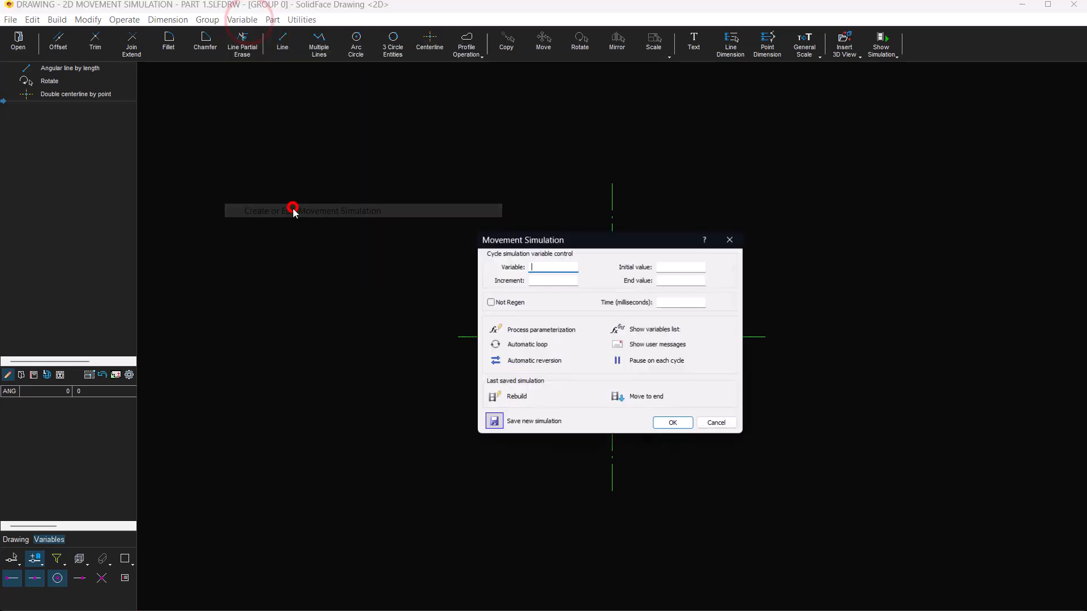
{"action": "type", "text": "ANG"}
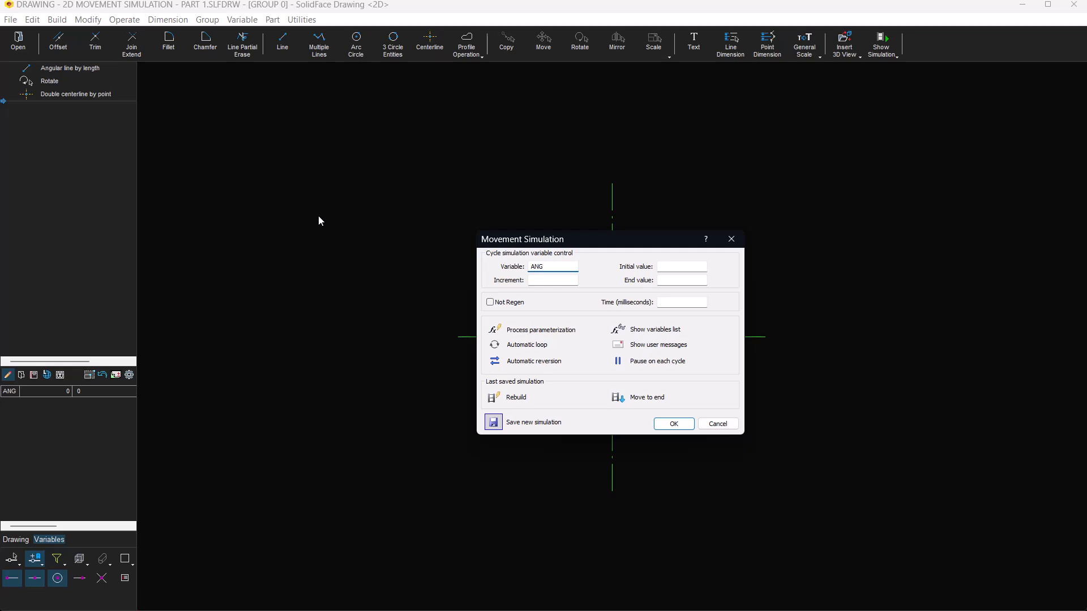
{"action": "left_click", "coordinate": [546, 281]}
{"action": "type", "text": "1"}
{"action": "left_click", "coordinate": [670, 267]}
{"action": "type", "text": "225"}
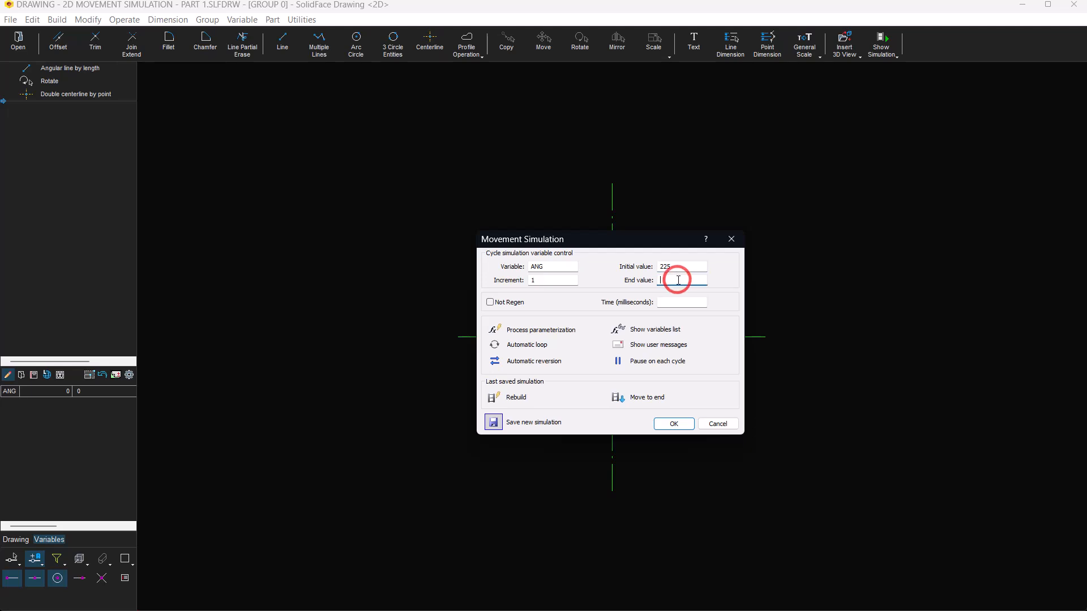
{"action": "type", "text": "315"}
{"action": "left_click", "coordinate": [675, 425]}
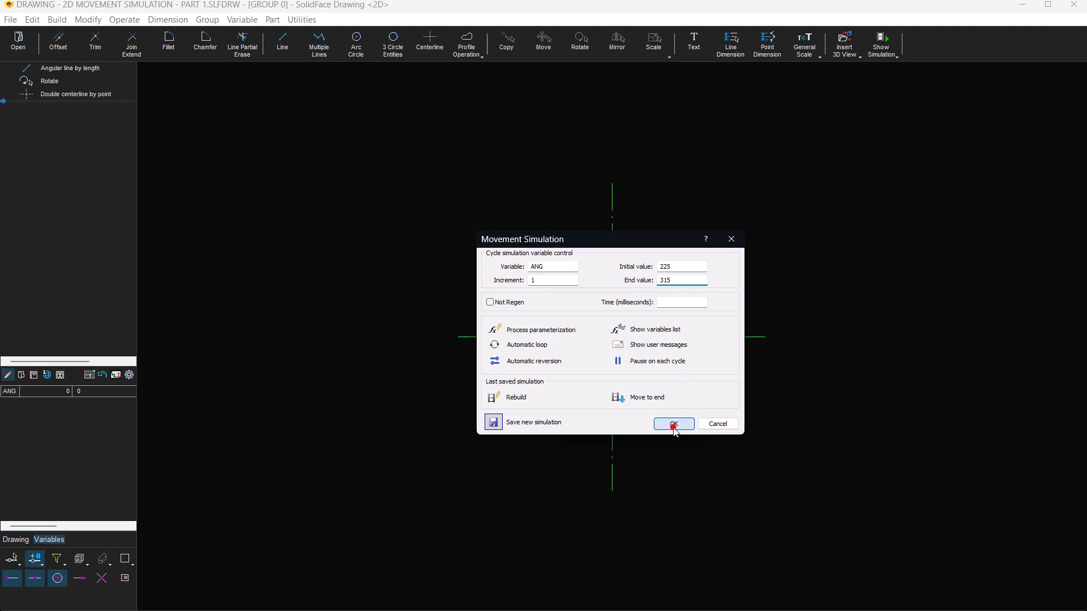
Run the saved movement simulation once to view the line's swing
{"action": "left_click", "coordinate": [883, 53]}
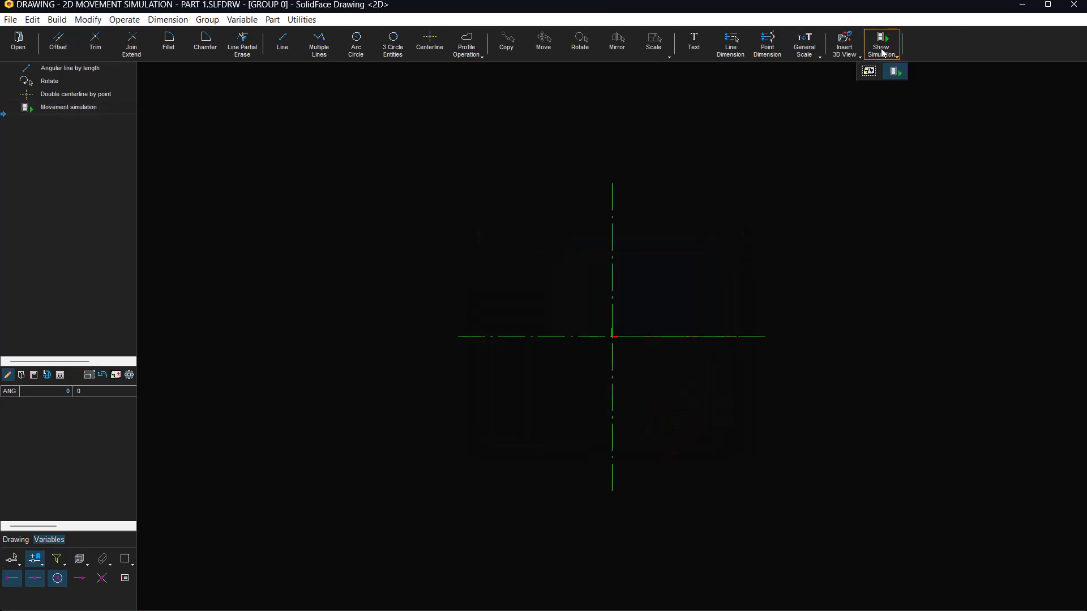
{"action": "left_click", "coordinate": [882, 50]}
{"action": "left_click", "coordinate": [682, 429]}
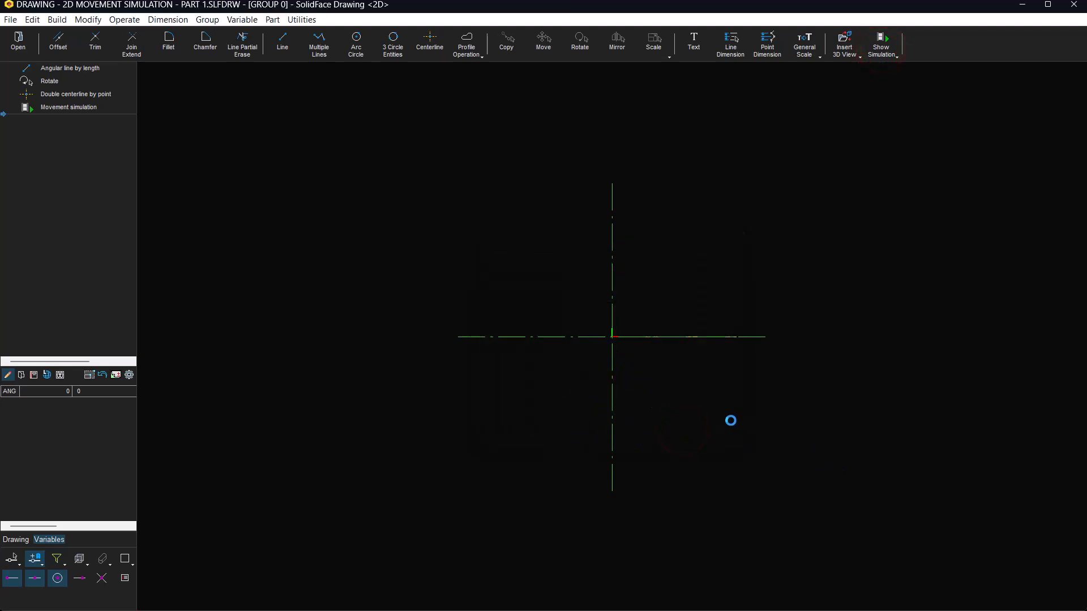
Edit the movement simulation to enable automatic loop, automatic reversion and the display of the variables list
{"action": "left_click", "coordinate": [242, 19]}
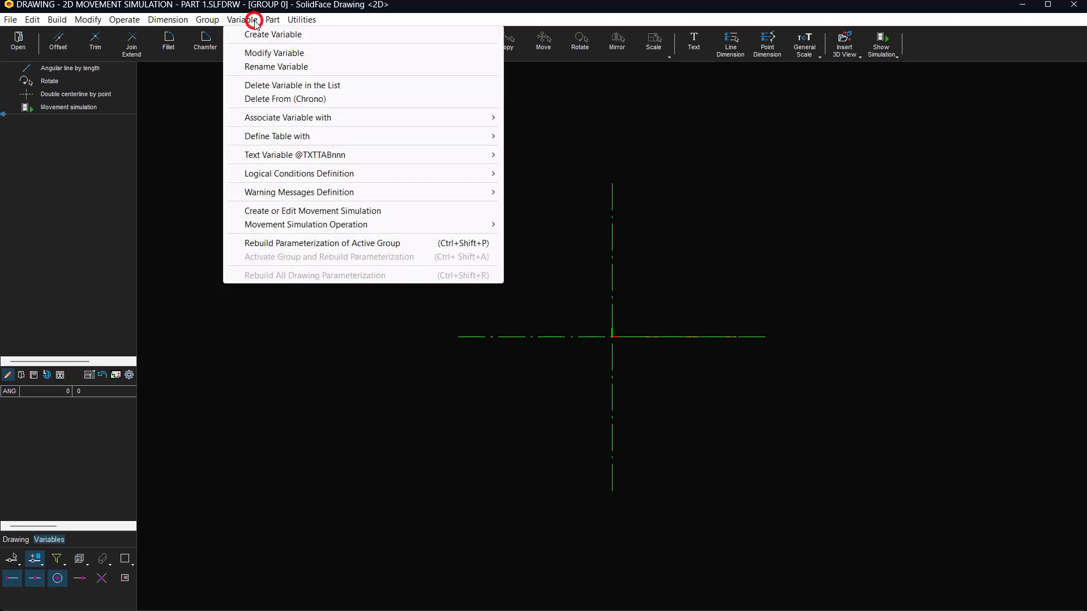
{"action": "left_click", "coordinate": [341, 211]}
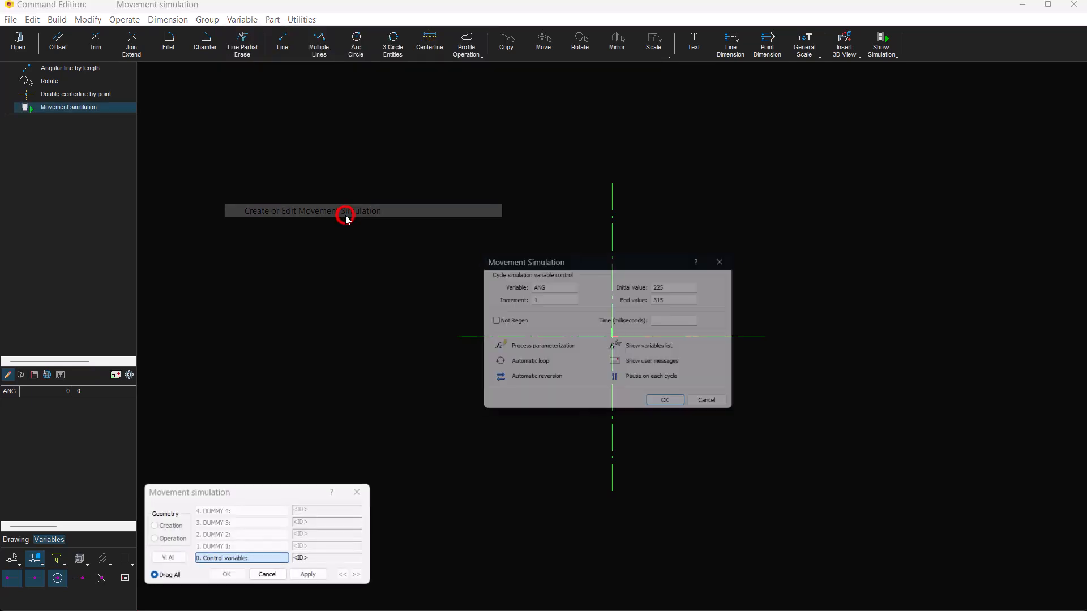
{"action": "left_click", "coordinate": [499, 368]}
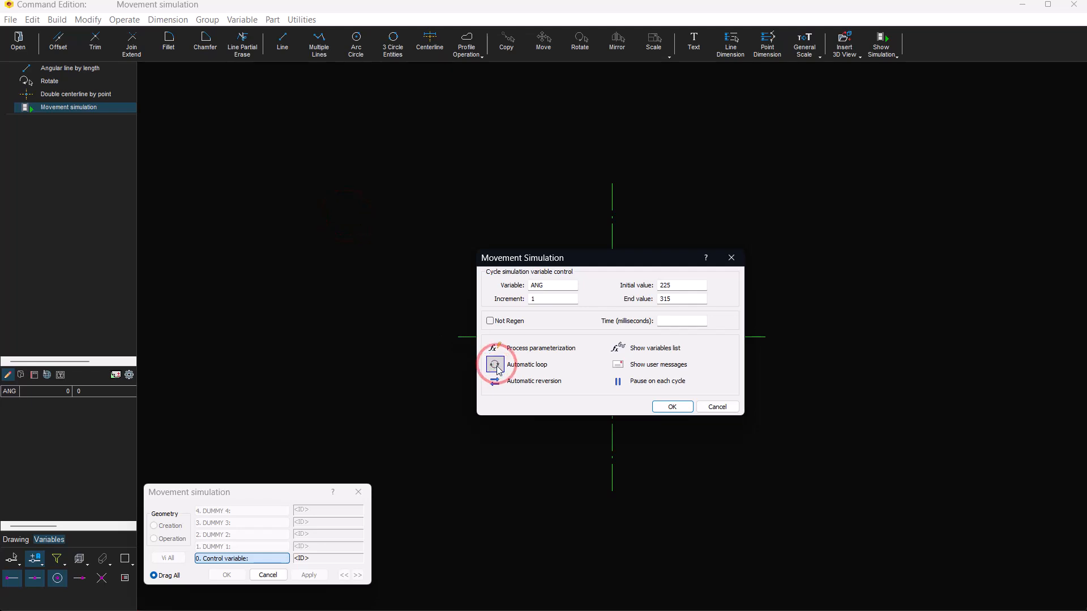
{"action": "left_click", "coordinate": [496, 384]}
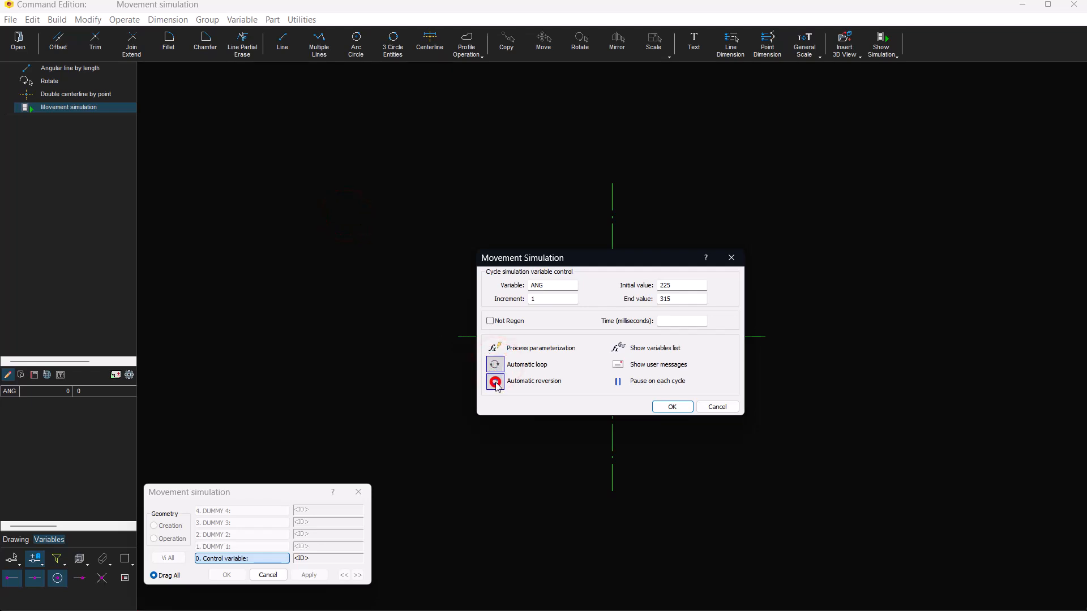
{"action": "left_click", "coordinate": [619, 350]}
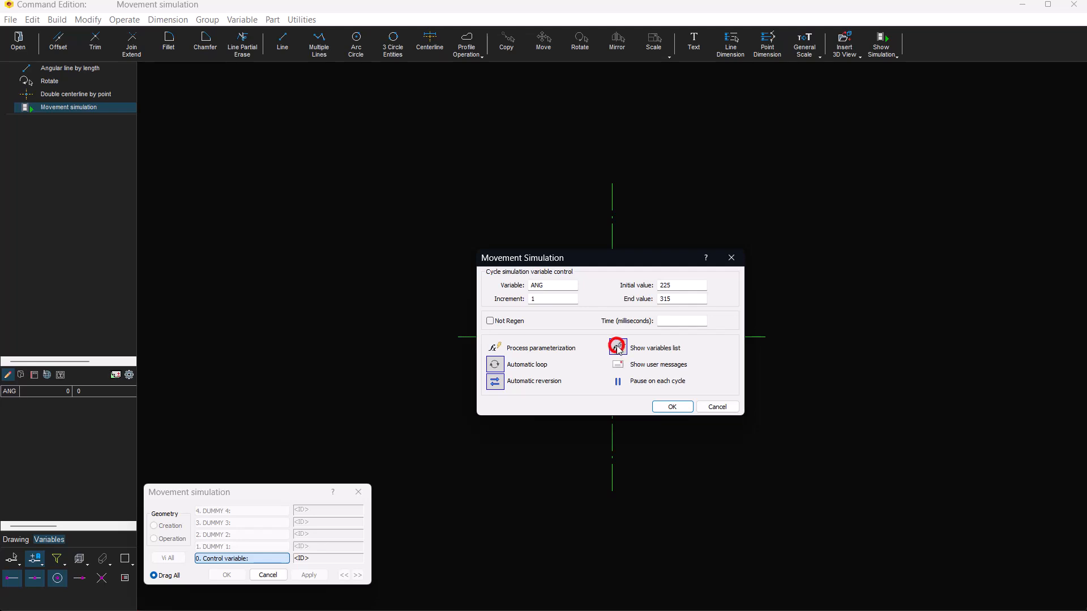
{"action": "left_click", "coordinate": [668, 409]}
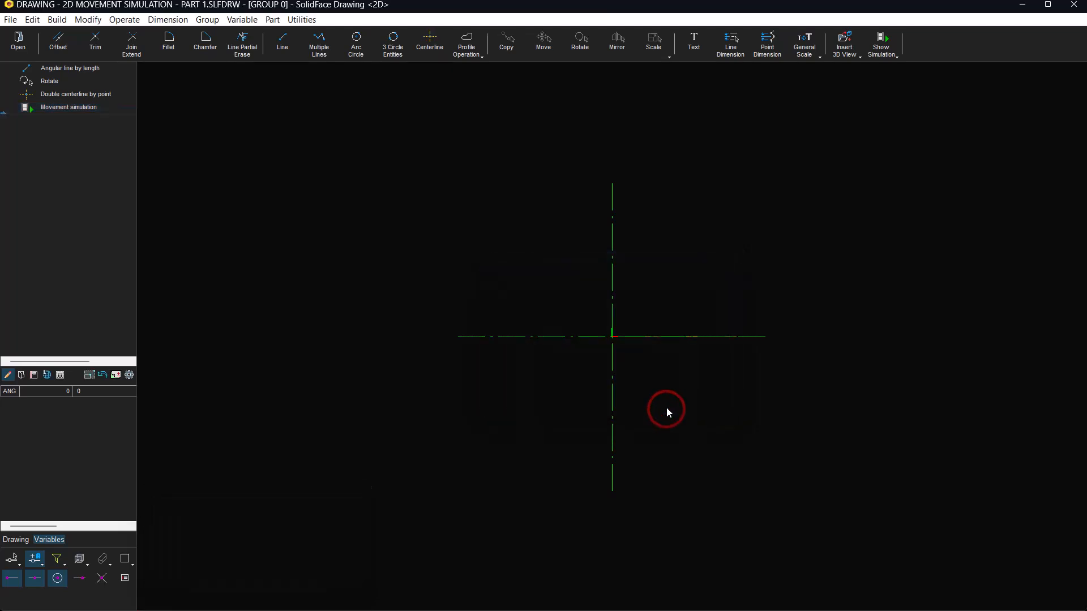
Play the looping simulation to watch the line swing while ANG updates, and stop it
{"action": "left_click", "coordinate": [892, 53]}
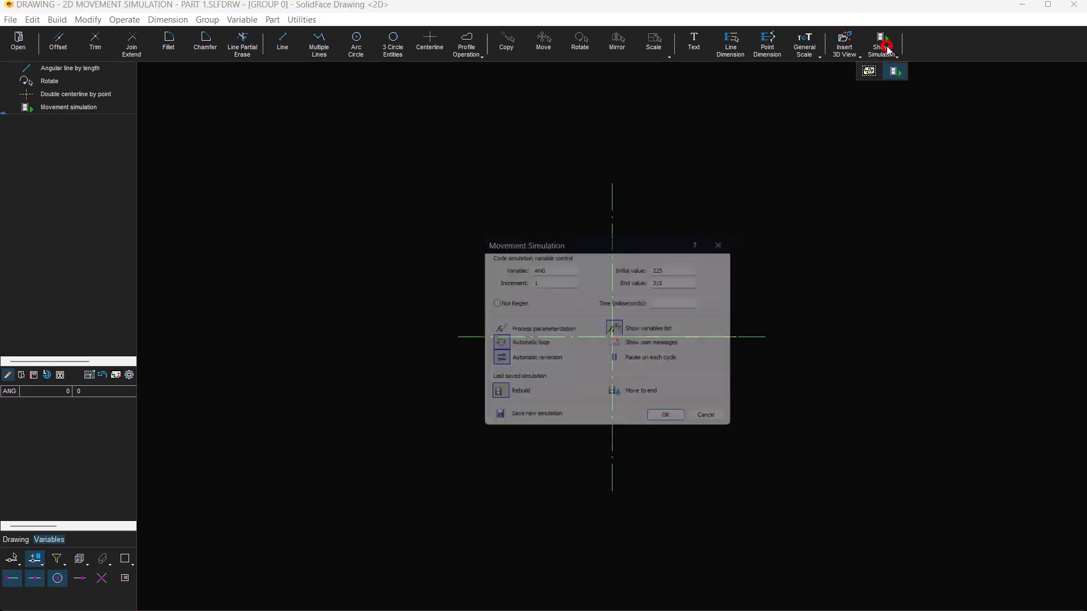
{"action": "left_click", "coordinate": [663, 422]}
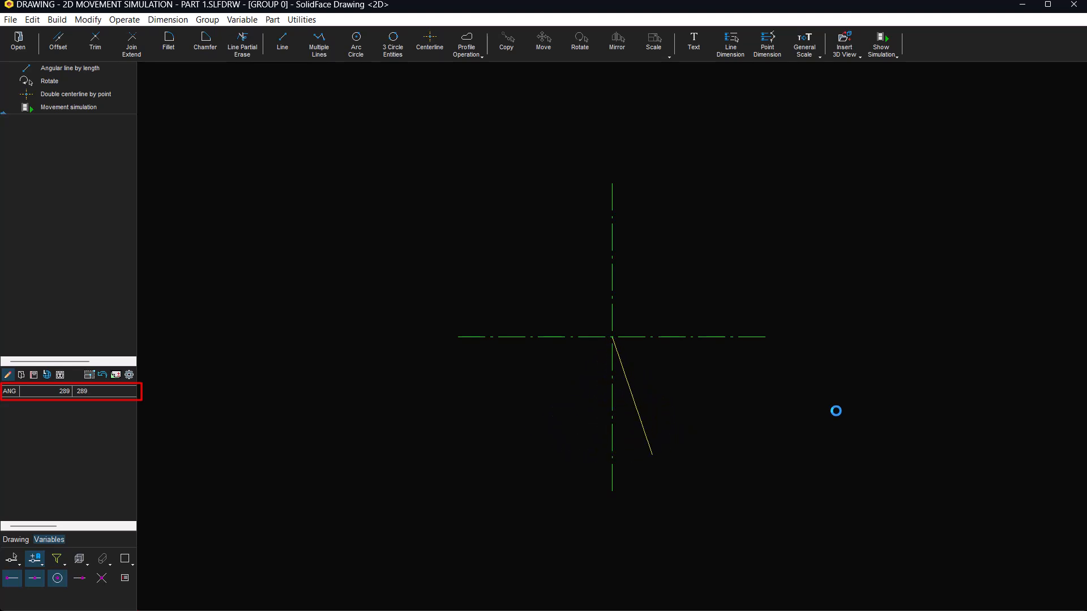
{"action": "key", "text": "Escape"}
{"action": "left_click", "coordinate": [548, 358]}
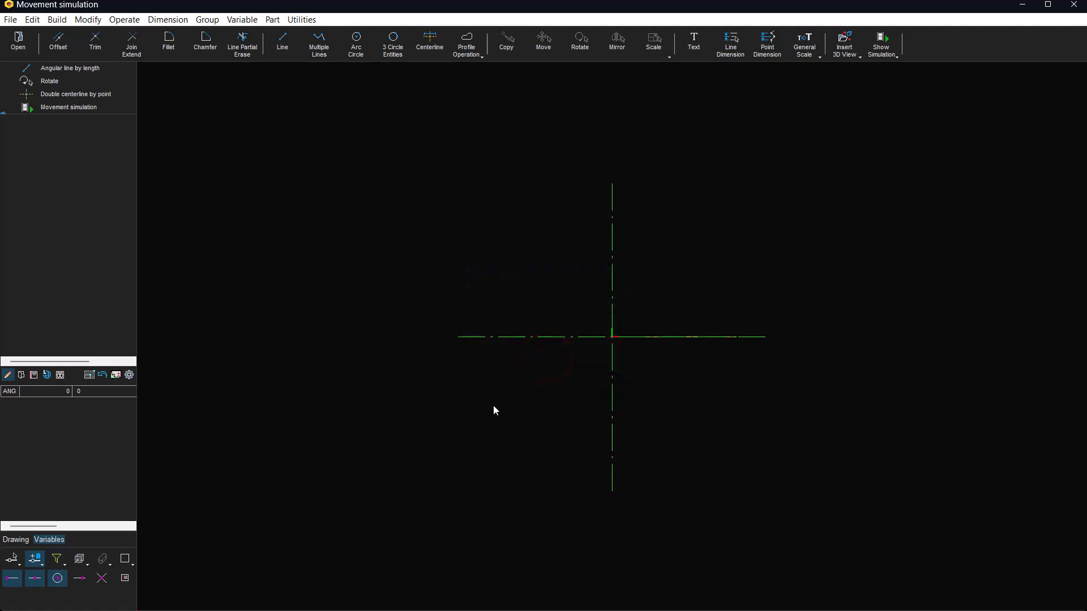
Set the value of variable ANG to 45
{"action": "double_click", "coordinate": [125, 390]}
{"action": "type", "text": "45"}
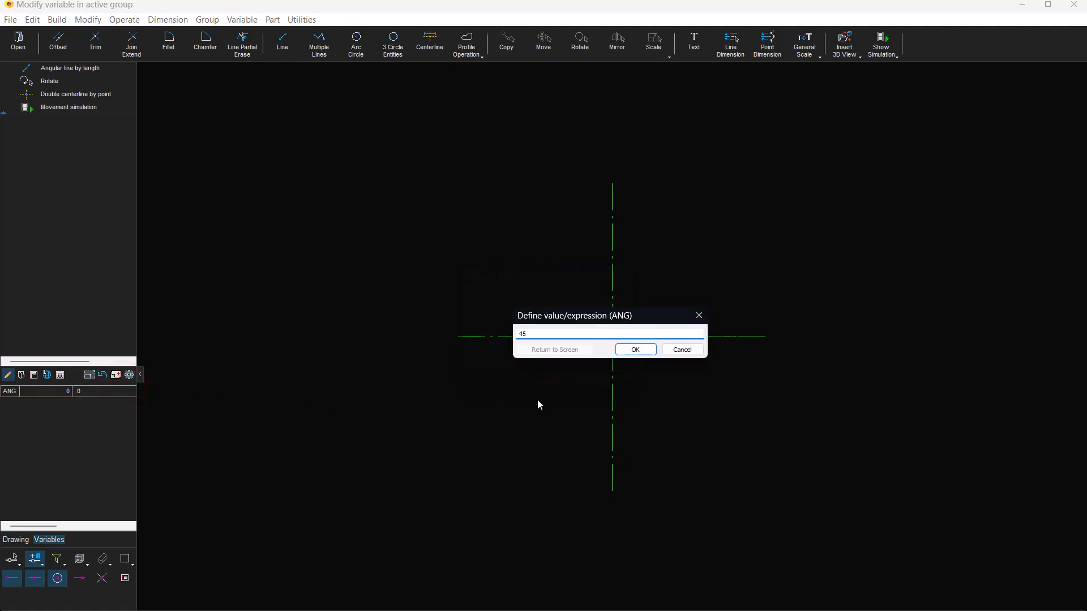
{"action": "left_click", "coordinate": [633, 350]}
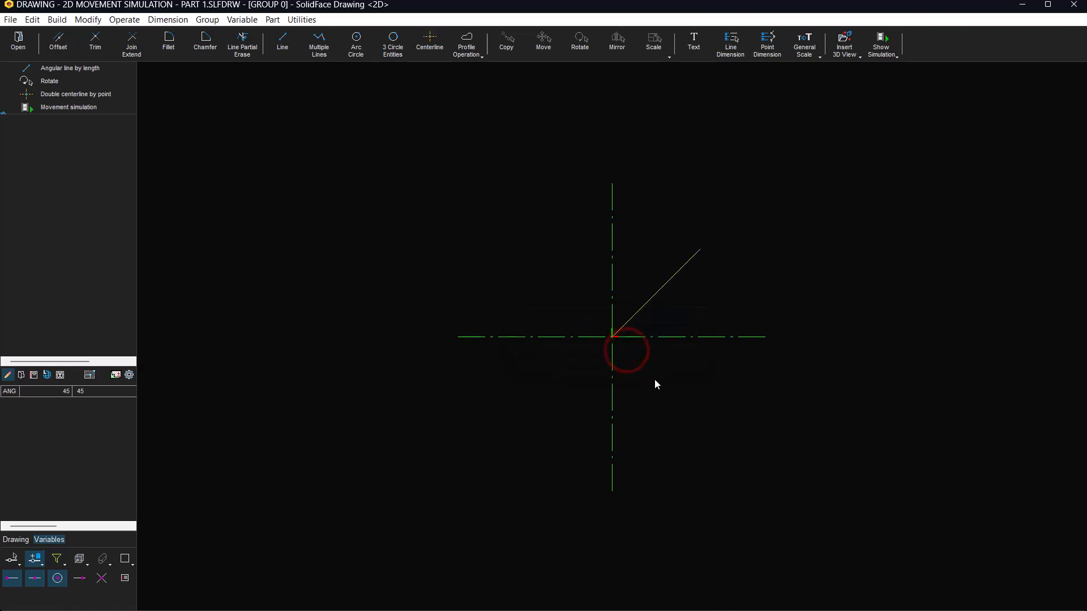
Draw a circle of radius 2 centred on the free end of the angled line
{"action": "left_click", "coordinate": [356, 42]}
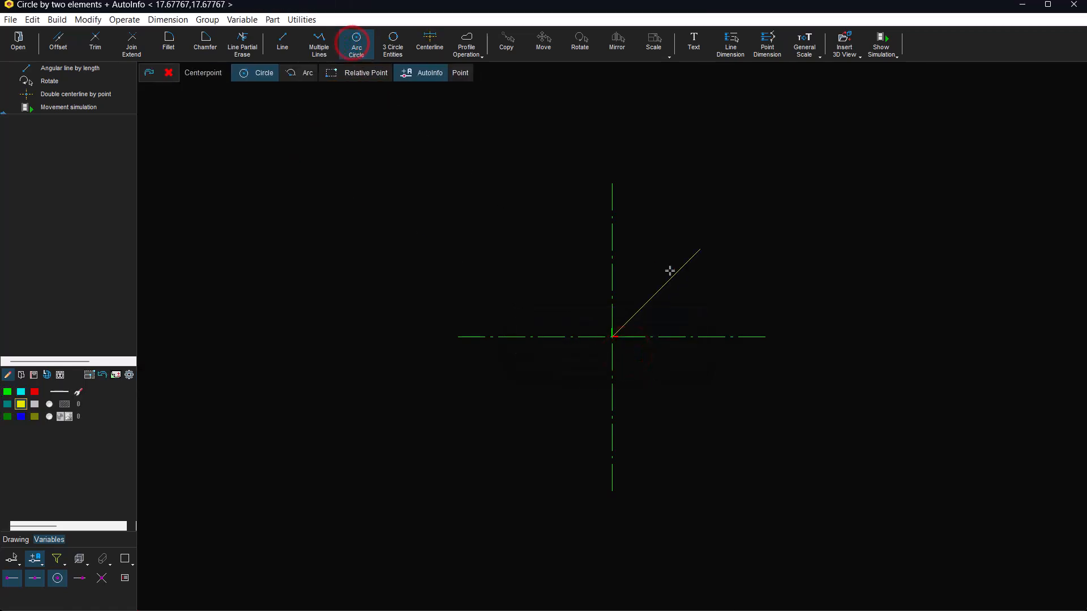
{"action": "left_click", "coordinate": [701, 248]}
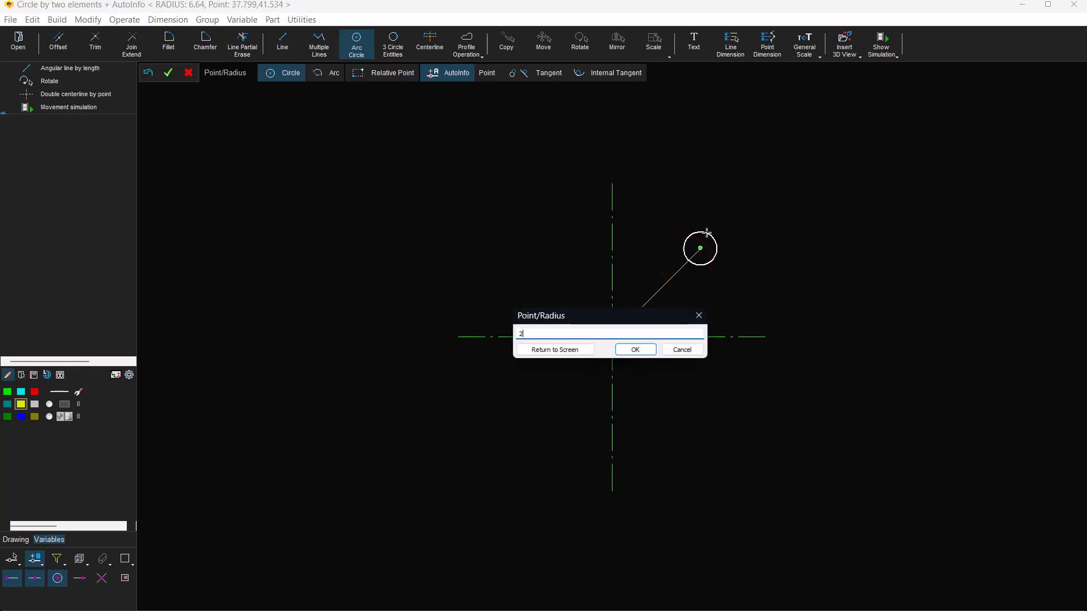
{"action": "key", "text": "Return"}
{"action": "key", "text": "Escape"}
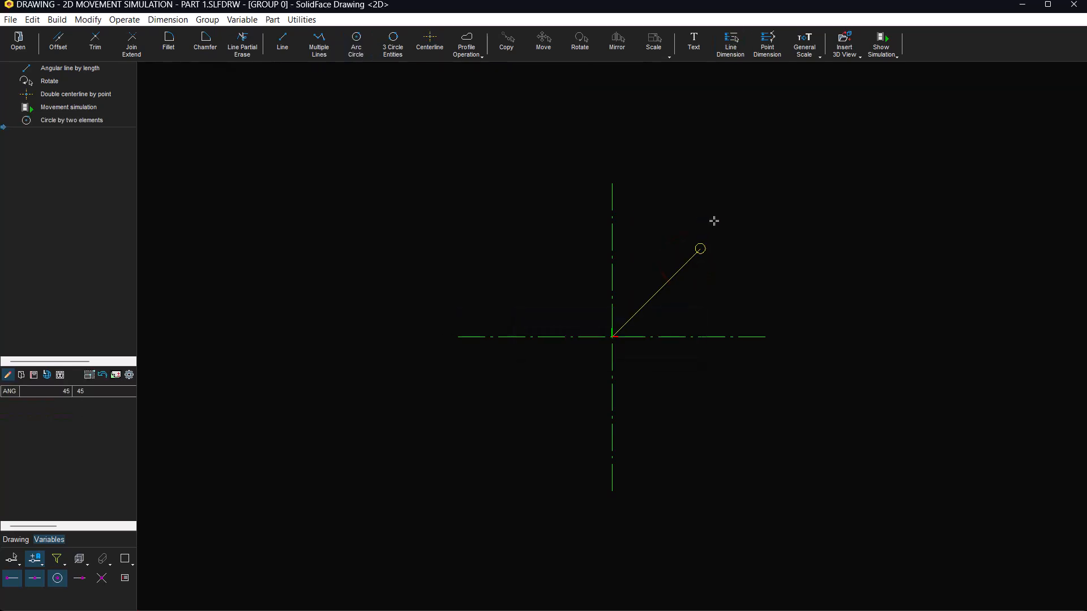
Edit the circle's attributes to fill it with the solid blue-violet color RGB 128, 128, 192
{"action": "left_click", "coordinate": [721, 597]}
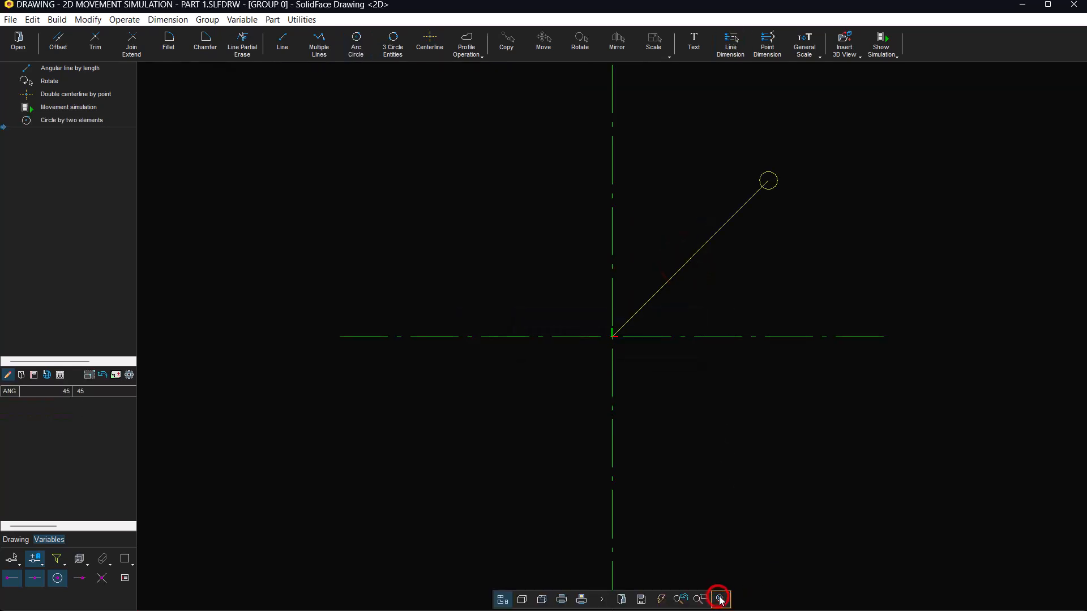
{"action": "left_click", "coordinate": [762, 199]}
{"action": "right_click", "coordinate": [731, 177]}
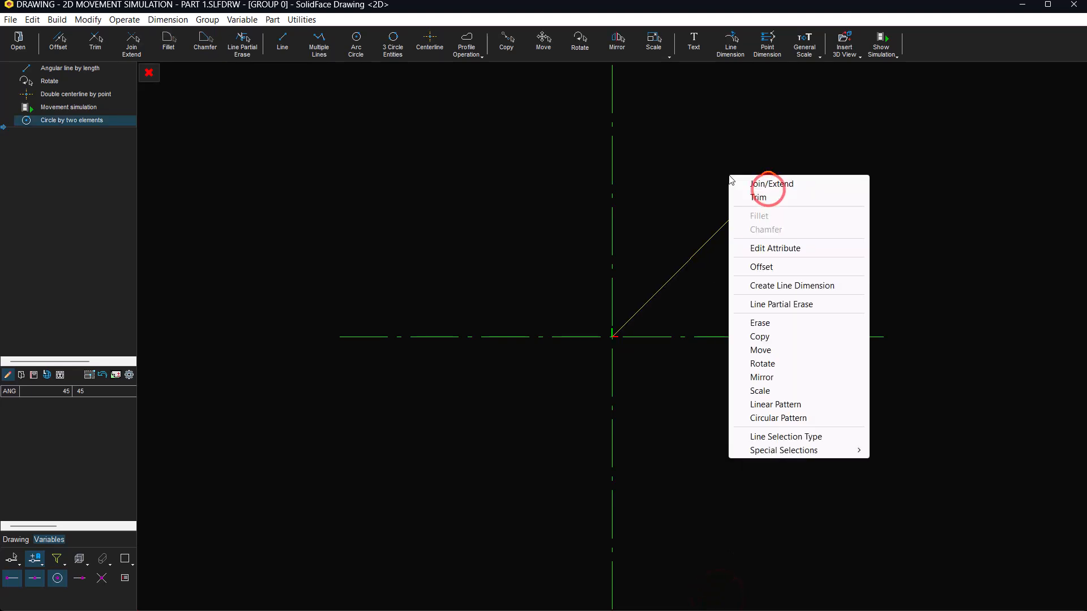
{"action": "left_click", "coordinate": [774, 248]}
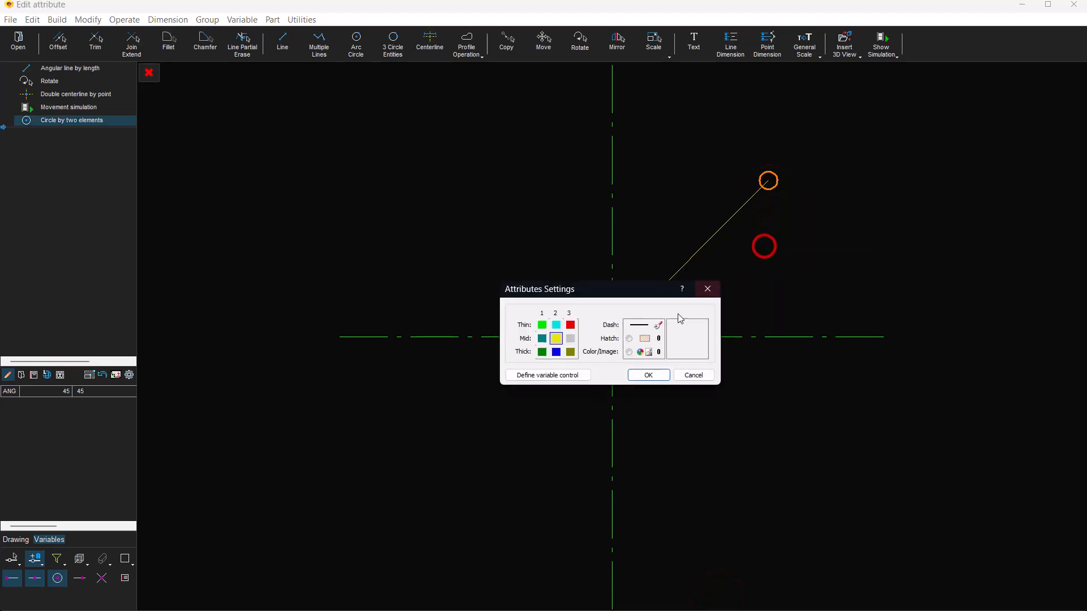
{"action": "left_click", "coordinate": [629, 352]}
{"action": "left_click", "coordinate": [640, 352]}
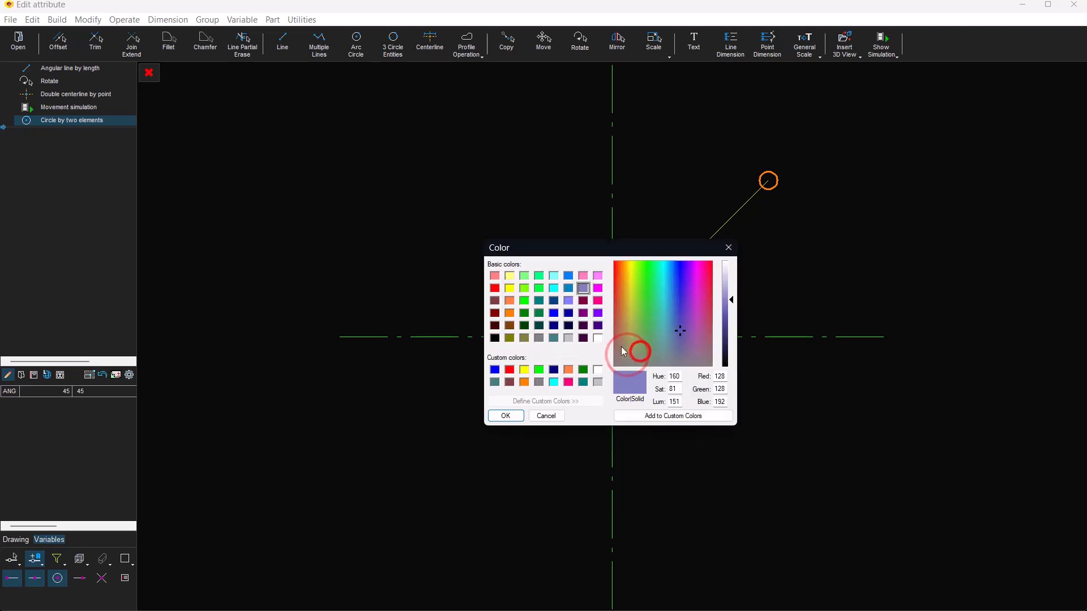
{"action": "left_click", "coordinate": [506, 416]}
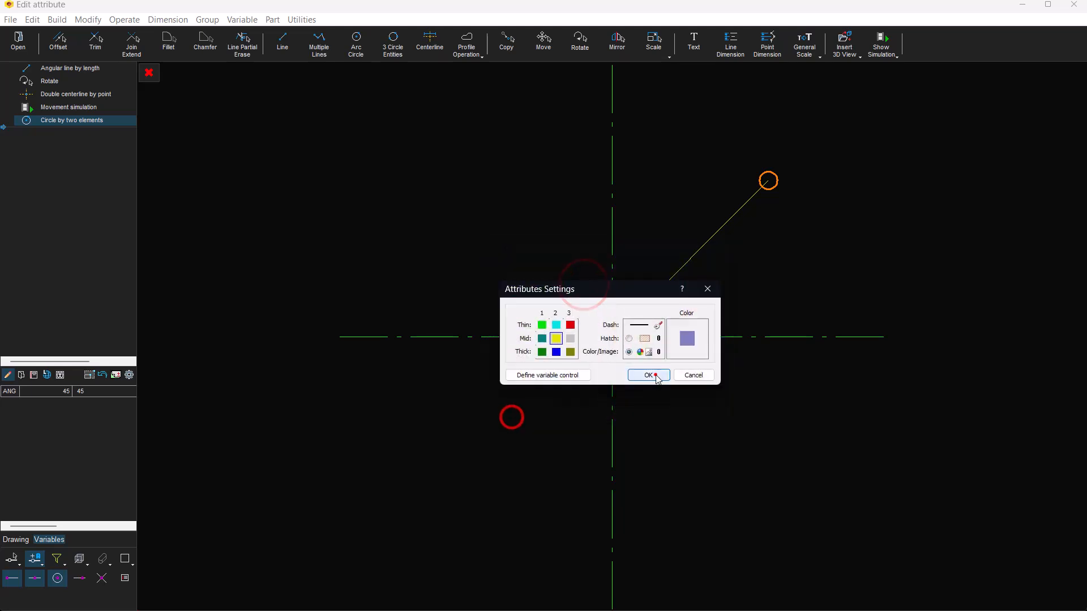
{"action": "left_click", "coordinate": [652, 376]}
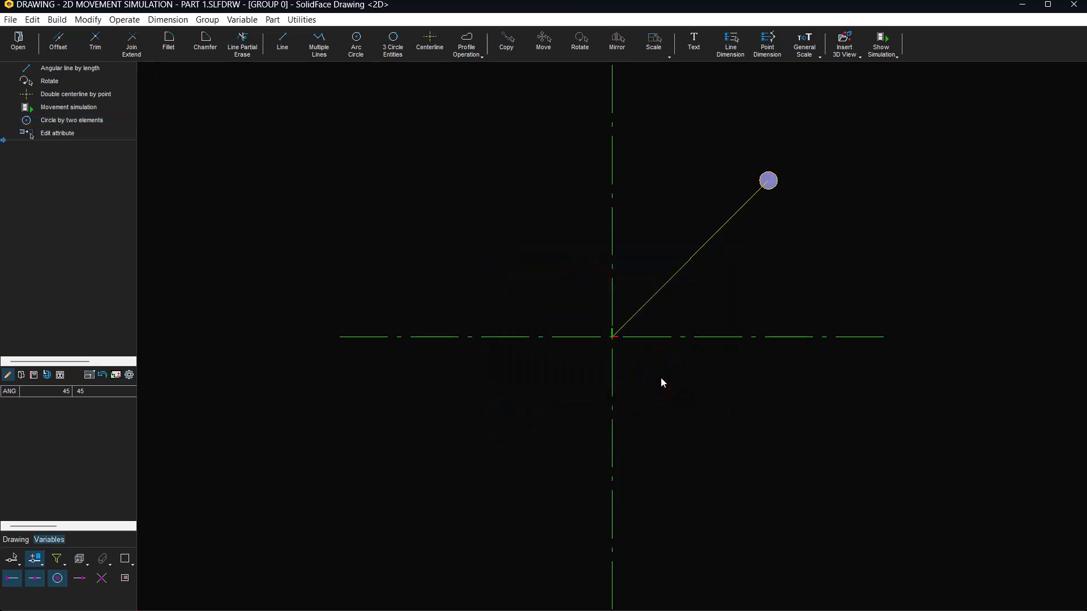
Add a double centerline to the filled circle, located by its center point
{"action": "left_click", "coordinate": [432, 50]}
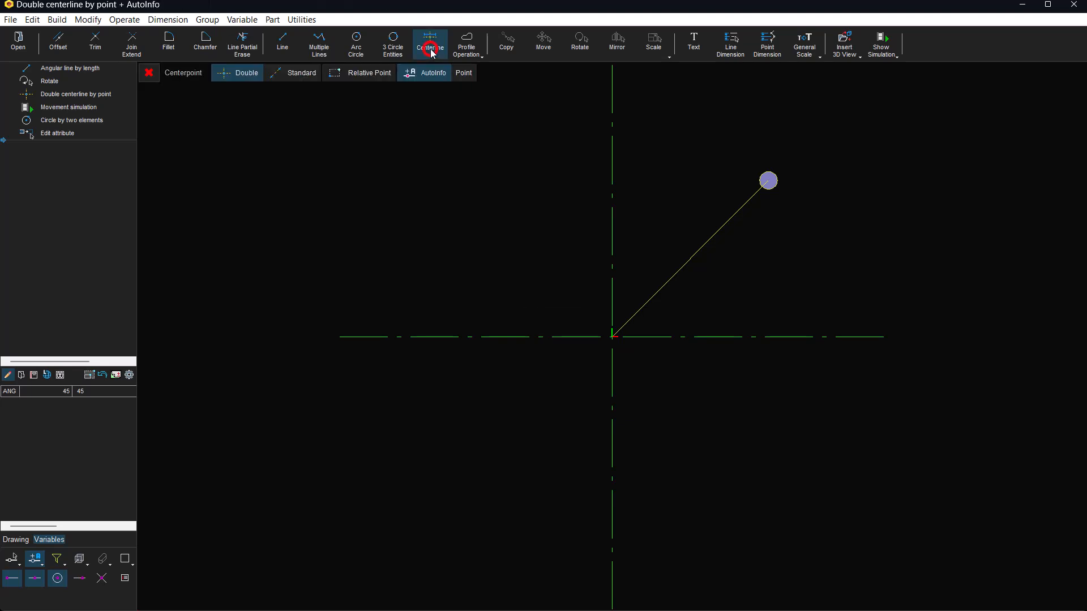
{"action": "right_click", "coordinate": [661, 134]}
{"action": "left_click", "coordinate": [718, 163]}
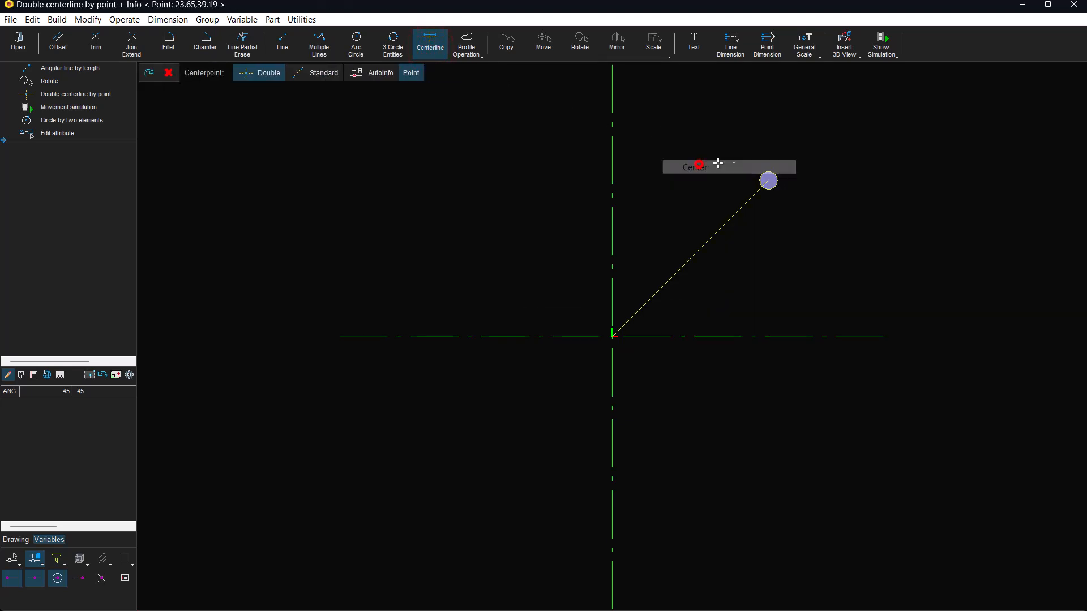
{"action": "left_click", "coordinate": [769, 180]}
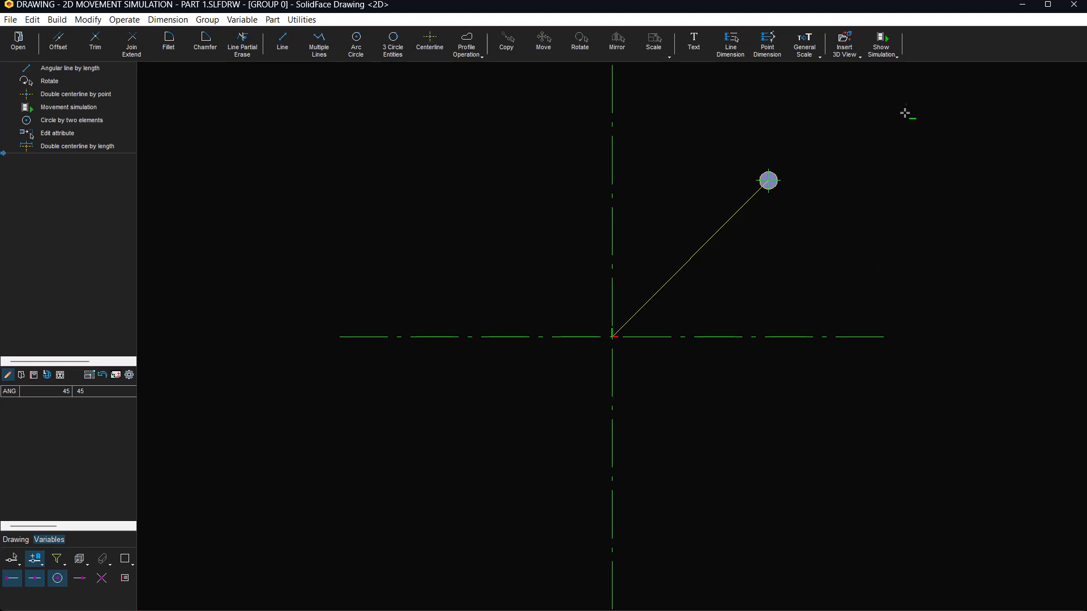
Play the looping movement simulation to view the line swinging with the filled circle, and abort it
{"action": "left_click", "coordinate": [881, 43]}
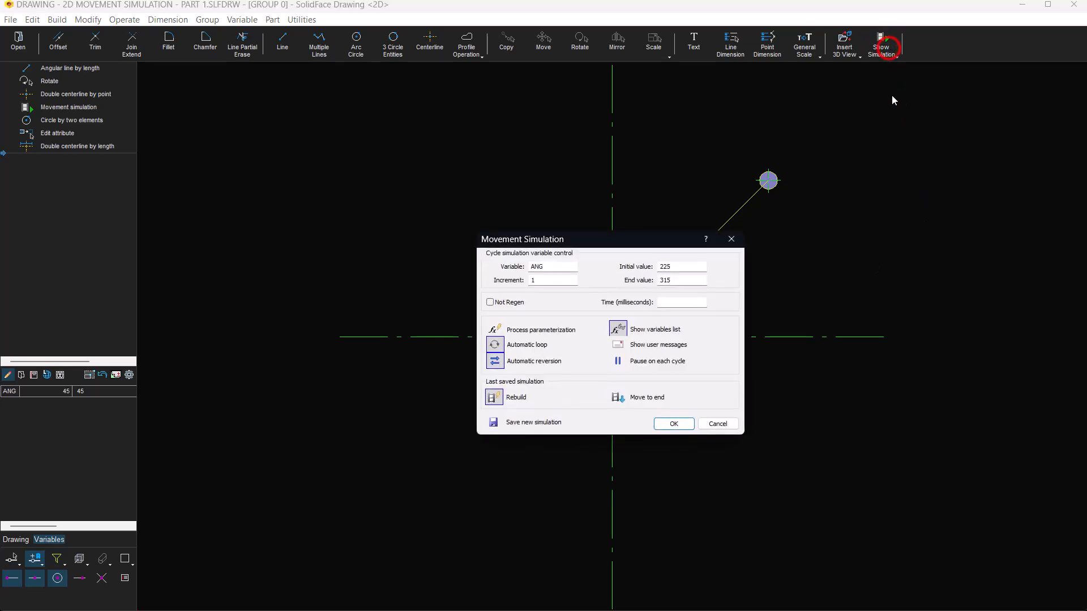
{"action": "left_click", "coordinate": [686, 423]}
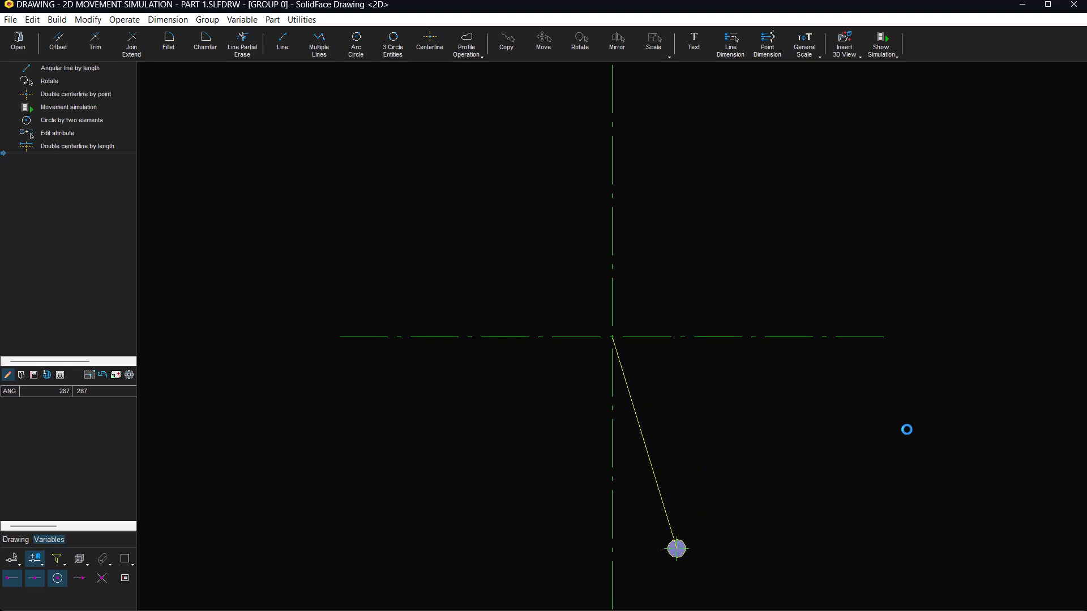
{"action": "key", "text": "Escape"}
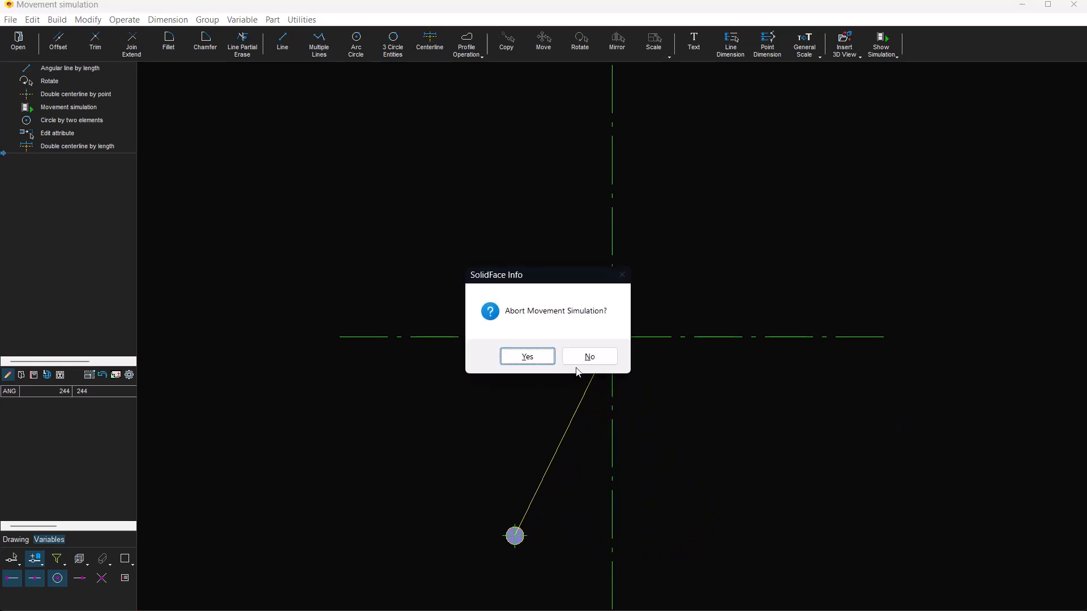
{"action": "left_click", "coordinate": [530, 356]}
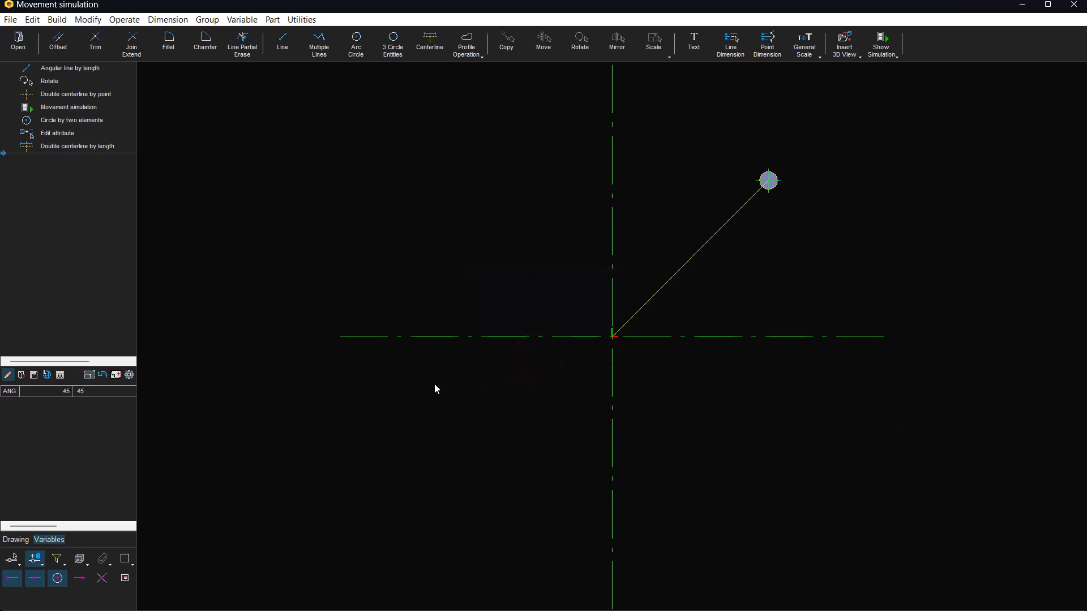
Place the Arial text "ANGLE=(#ANG)" above the horizontal centerline, on the side opposite the pendulum line
{"action": "left_click", "coordinate": [694, 43]}
{"action": "left_click", "coordinate": [547, 405]}
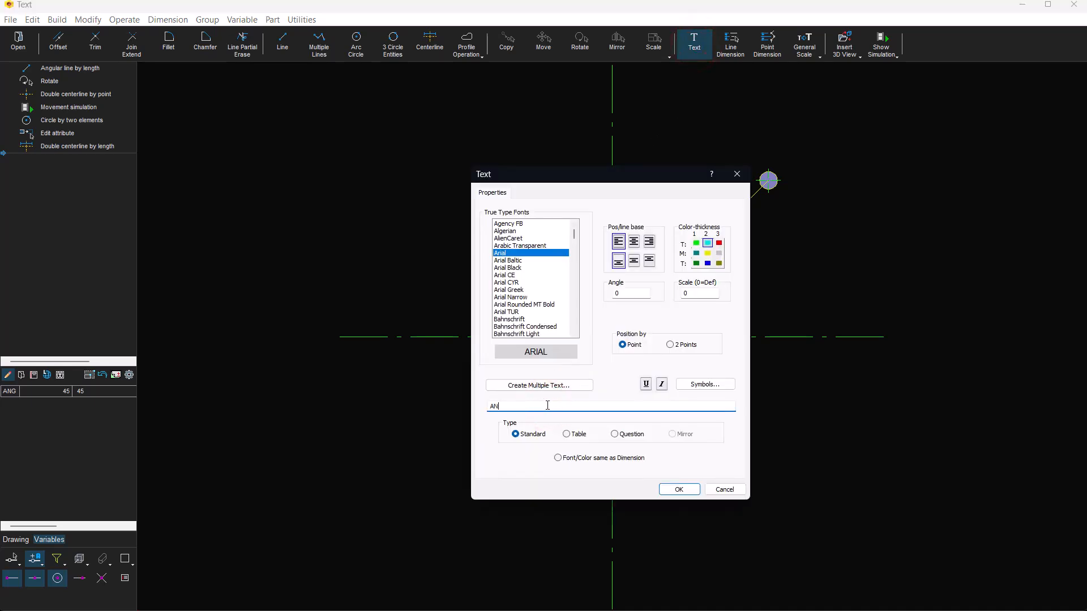
{"action": "type", "text": "ANGLE=(#ANG"}
{"action": "left_click", "coordinate": [687, 495]}
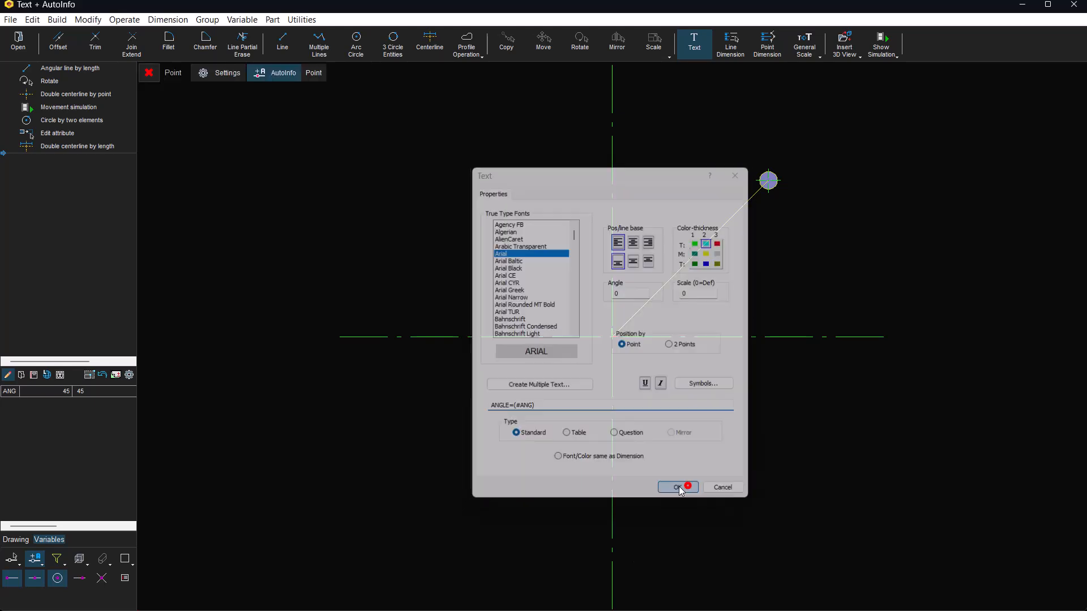
{"action": "left_click", "coordinate": [471, 314]}
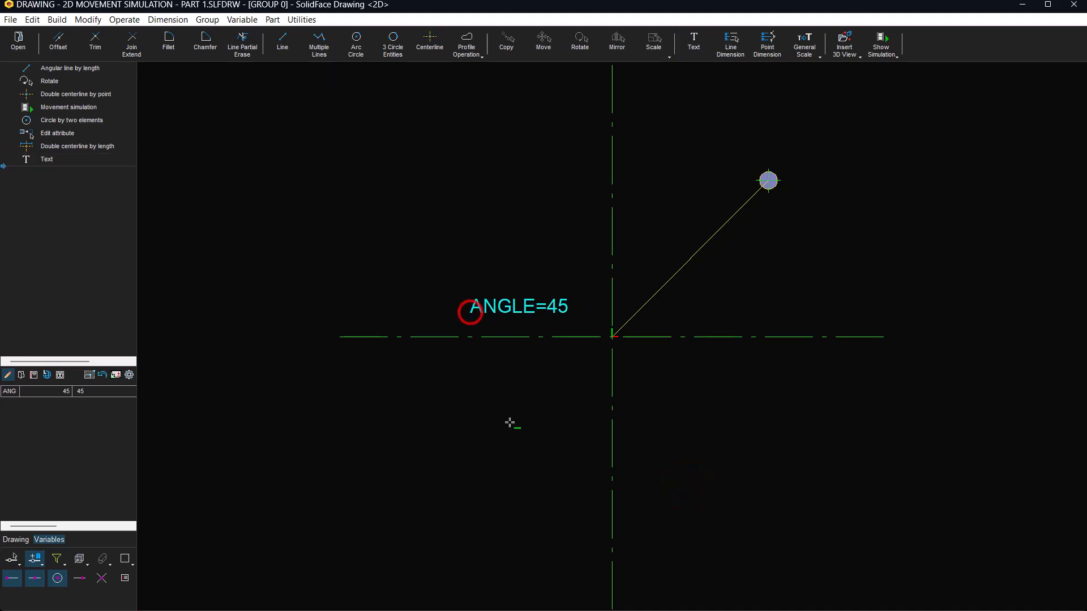
Play the movement simulation to watch the angle text update with the swing, and abort it
{"action": "left_click", "coordinate": [881, 43]}
{"action": "left_click", "coordinate": [679, 423]}
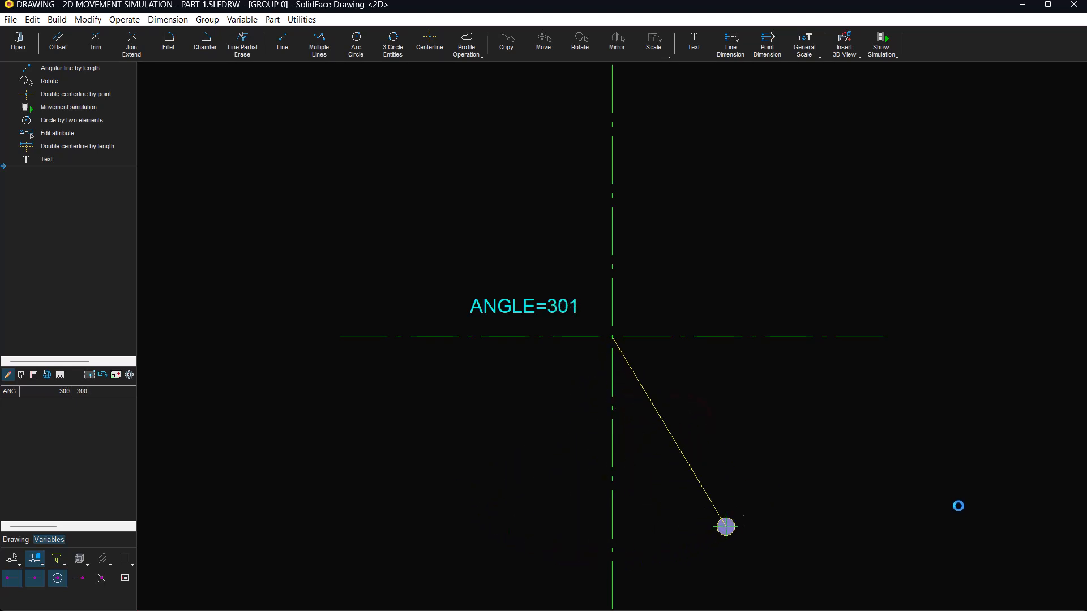
{"action": "key", "text": "Escape"}
{"action": "left_click", "coordinate": [541, 353]}
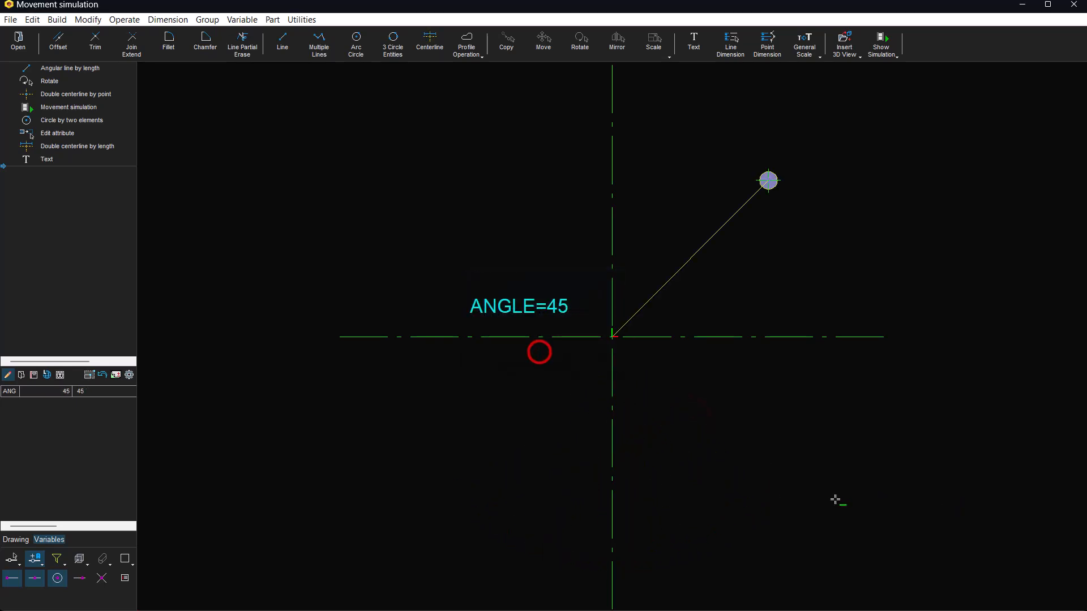
Draw a straight line from the centerline intersection at an angle of 315 degrees with a length of 35
{"action": "left_click", "coordinate": [281, 44]}
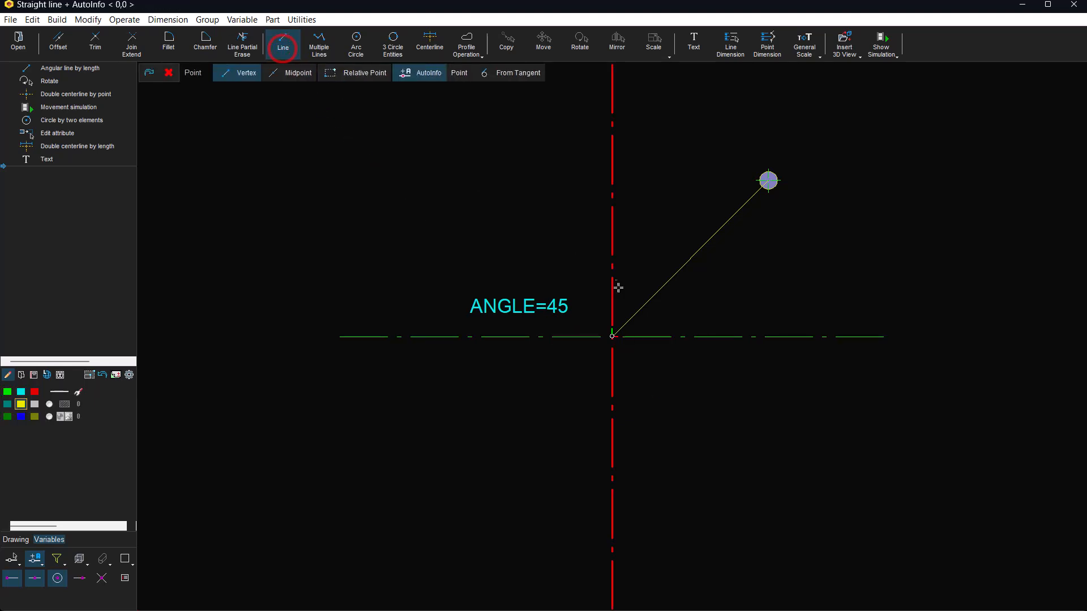
{"action": "left_click", "coordinate": [629, 337]}
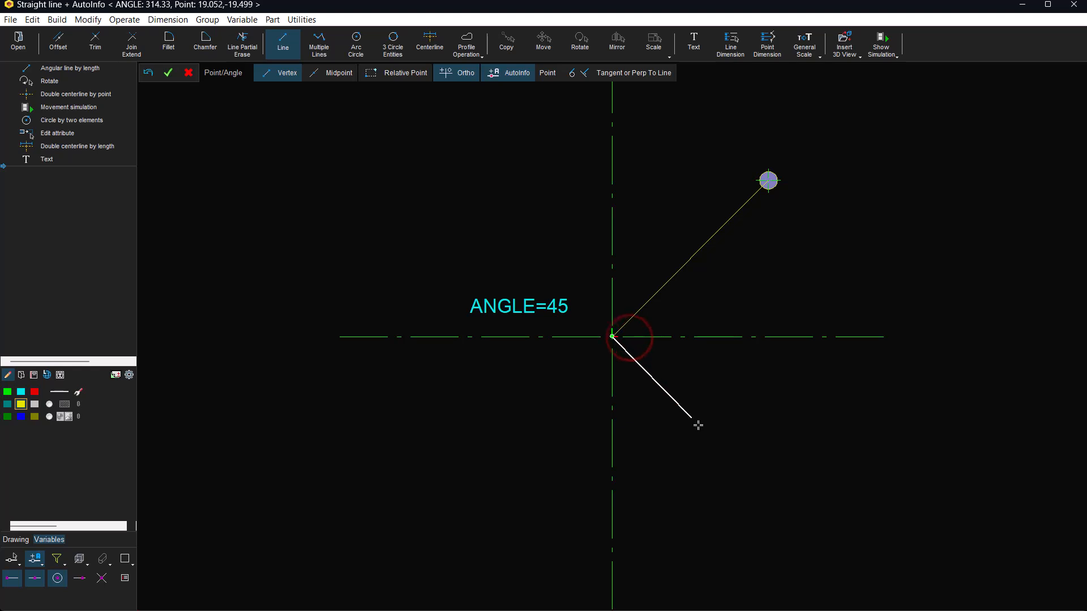
{"action": "type", "text": "315"}
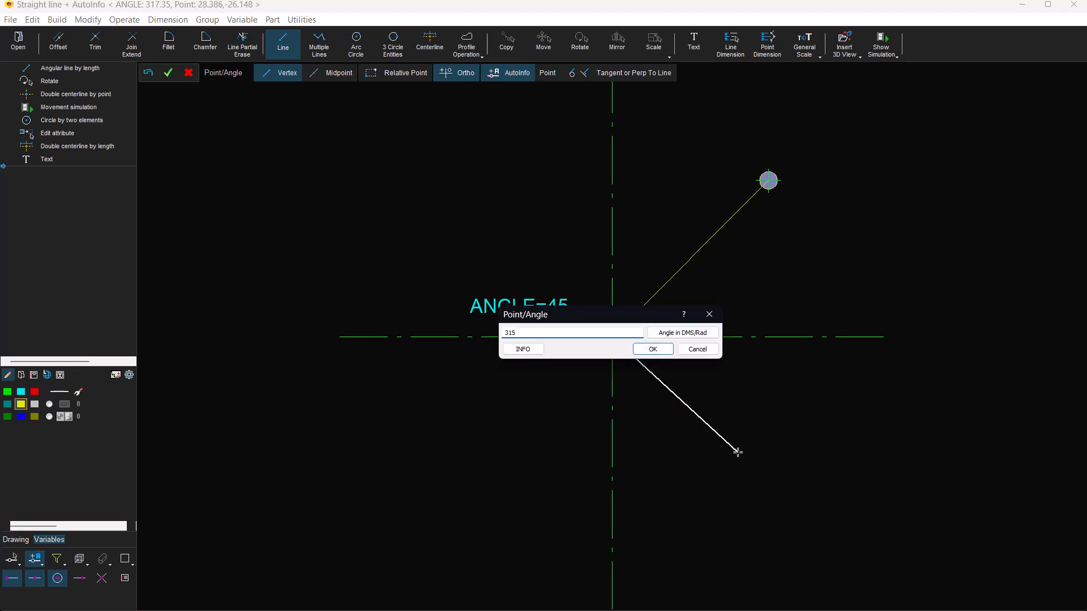
{"action": "left_click", "coordinate": [654, 349]}
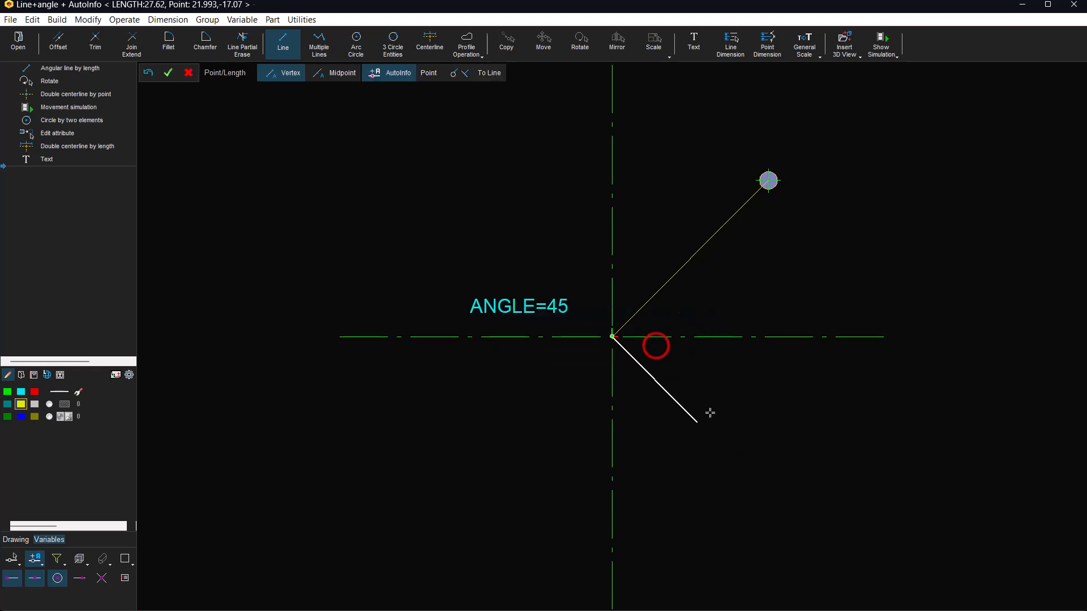
{"action": "type", "text": "35"}
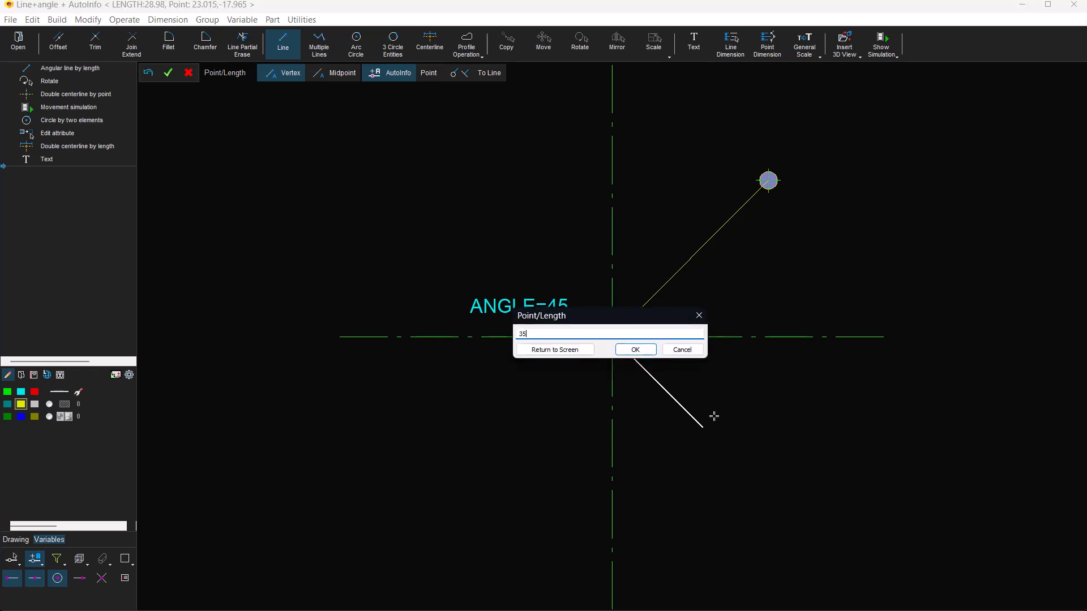
{"action": "key", "text": "Return"}
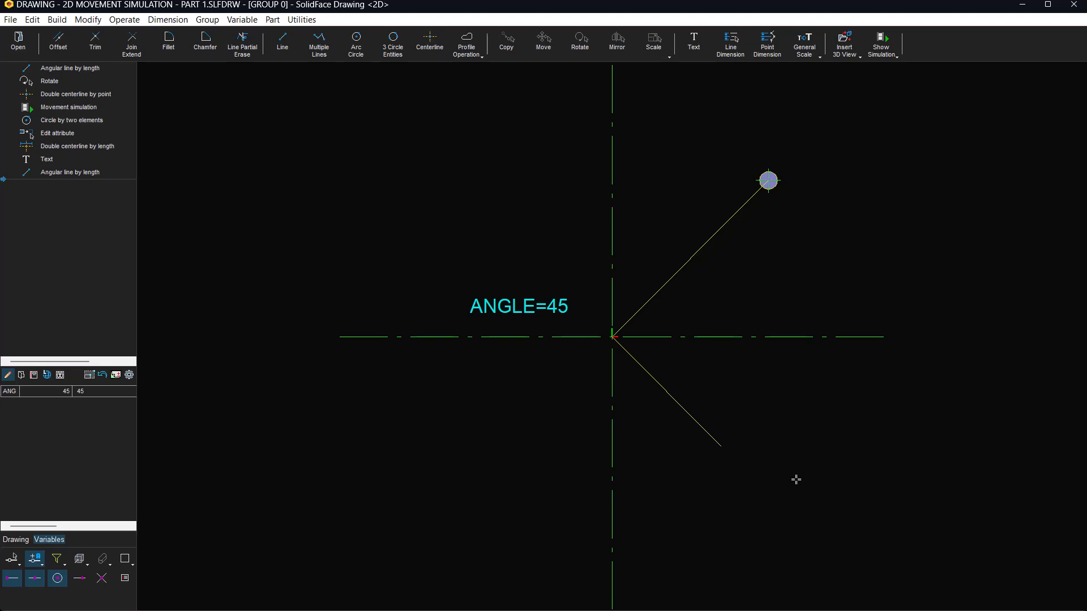
Set the value of variable ANG to 225
{"action": "double_click", "coordinate": [75, 394]}
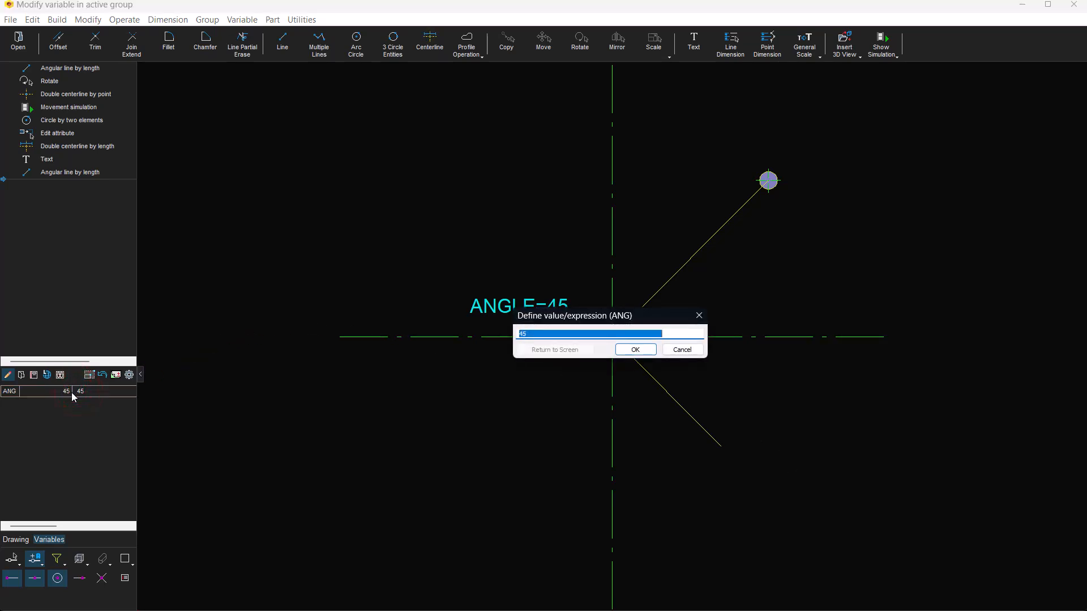
{"action": "type", "text": "22"}
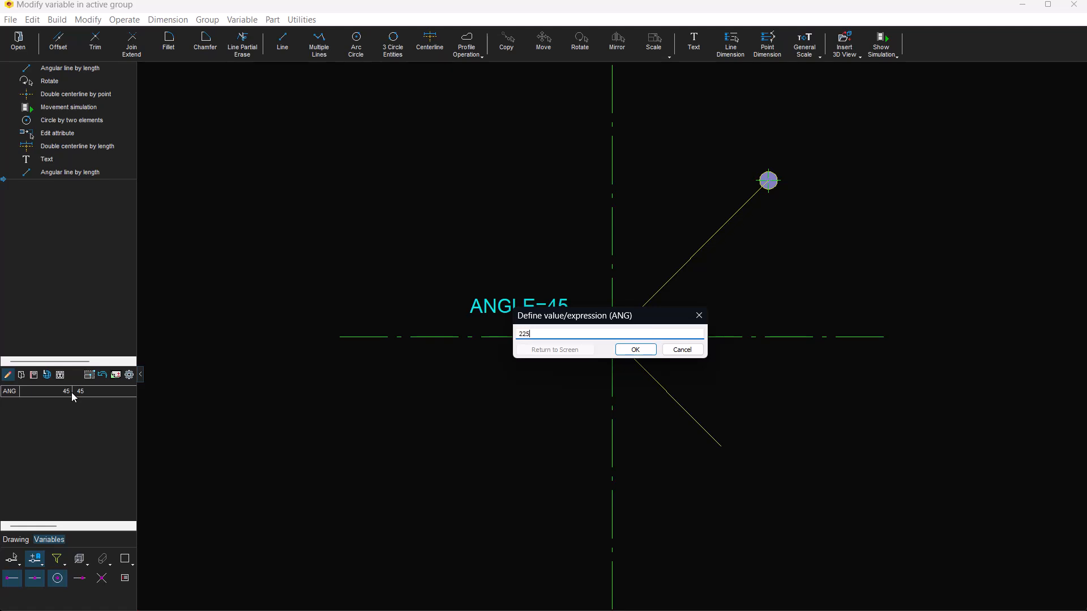
{"action": "key", "text": "Return"}
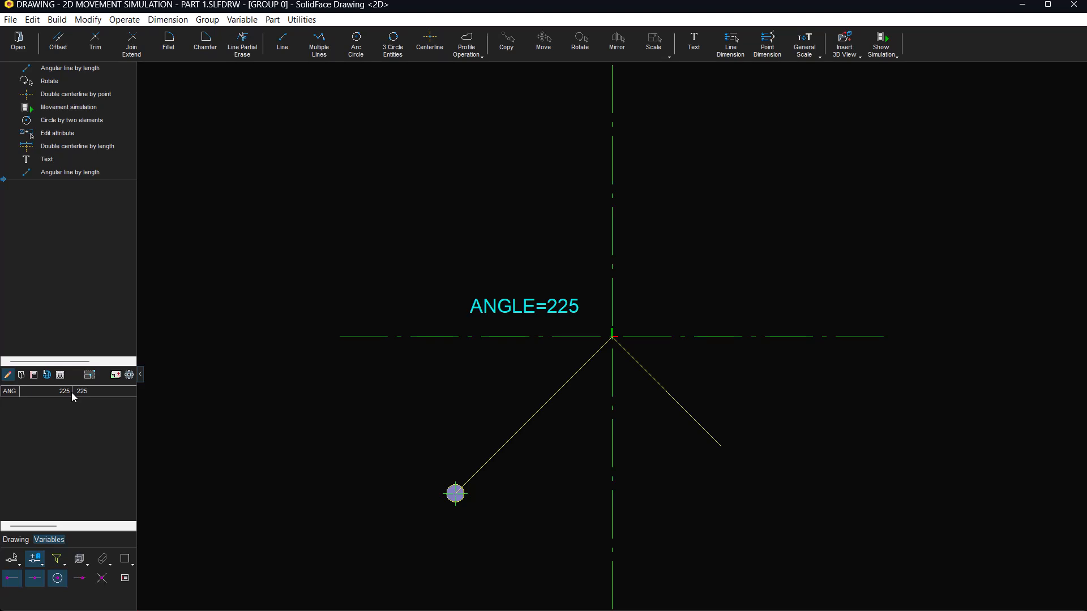
Add an angle dimension between the pendulum line and the fixed reference line, placed just beyond the reference line's free end
{"action": "left_click", "coordinate": [495, 453]}
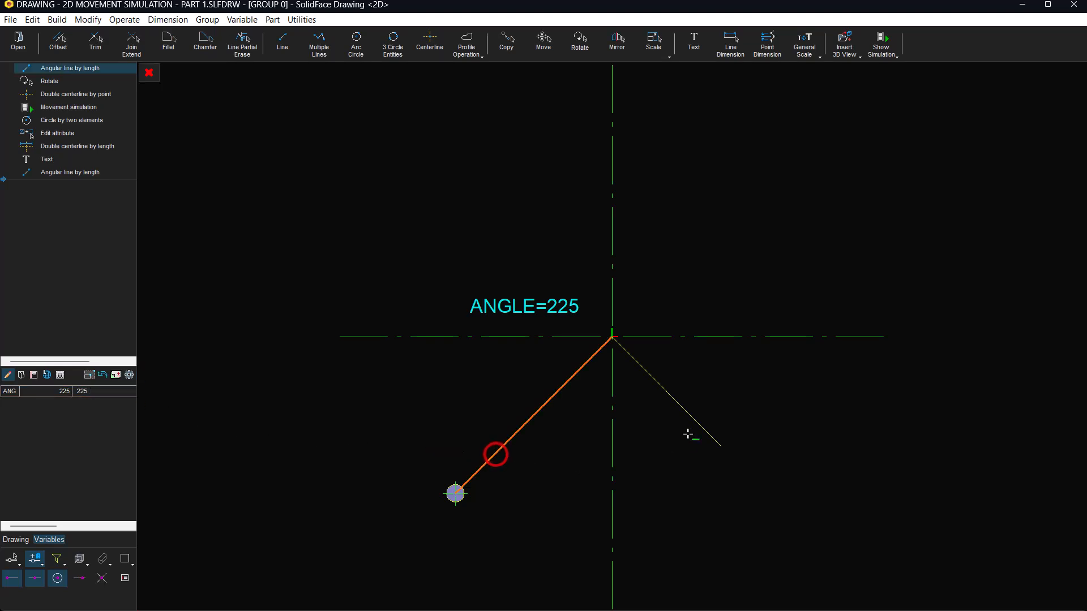
{"action": "left_click", "coordinate": [695, 418]}
{"action": "left_click", "coordinate": [733, 44]}
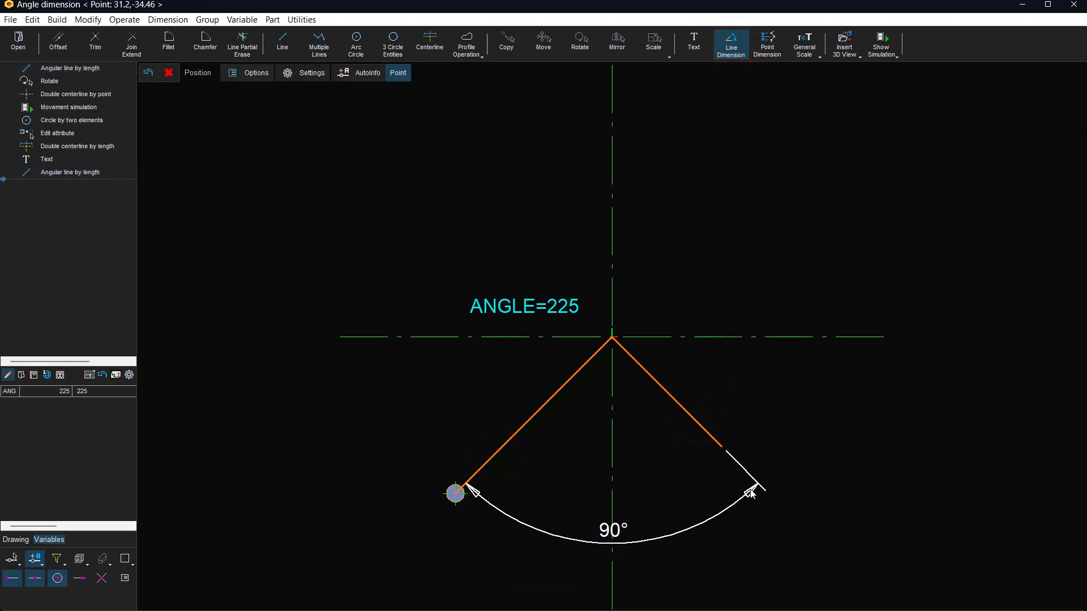
{"action": "scroll", "coordinate": [736, 487], "scroll_direction": "up", "scroll_amount": 4}
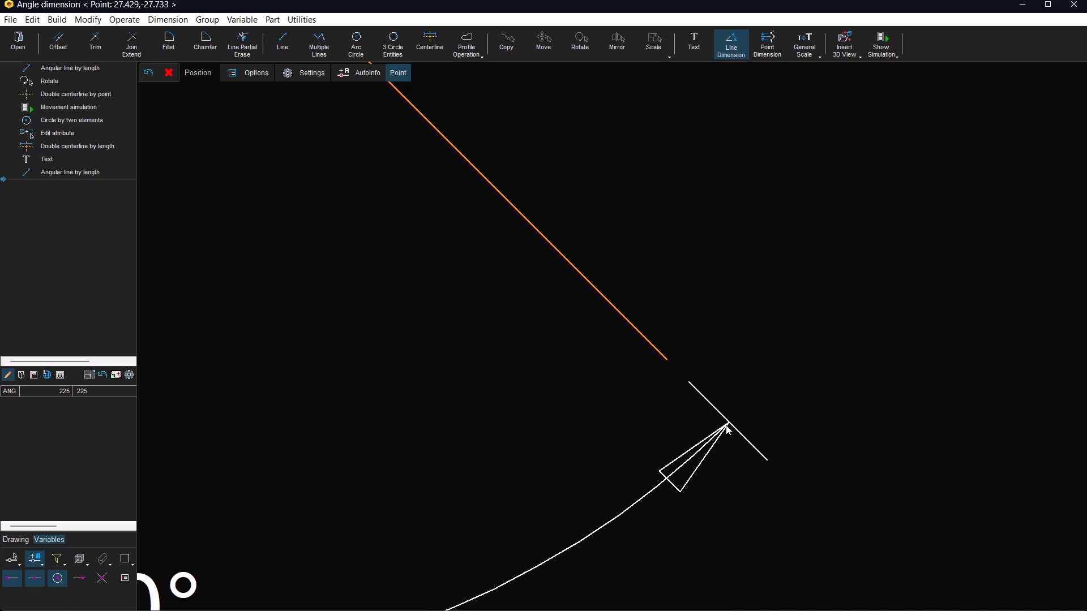
{"action": "left_click", "coordinate": [723, 429]}
{"action": "left_click", "coordinate": [710, 600]}
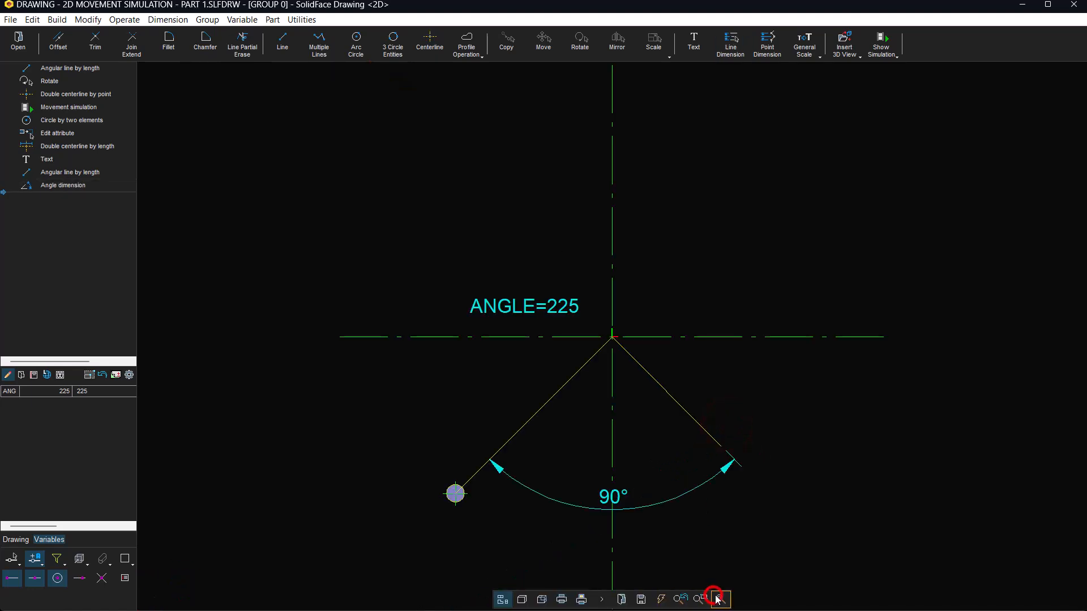
Play the movement simulation of ANG from 225 to 315 to watch the angle dimension follow the swing, and abort it
{"action": "left_click", "coordinate": [872, 50]}
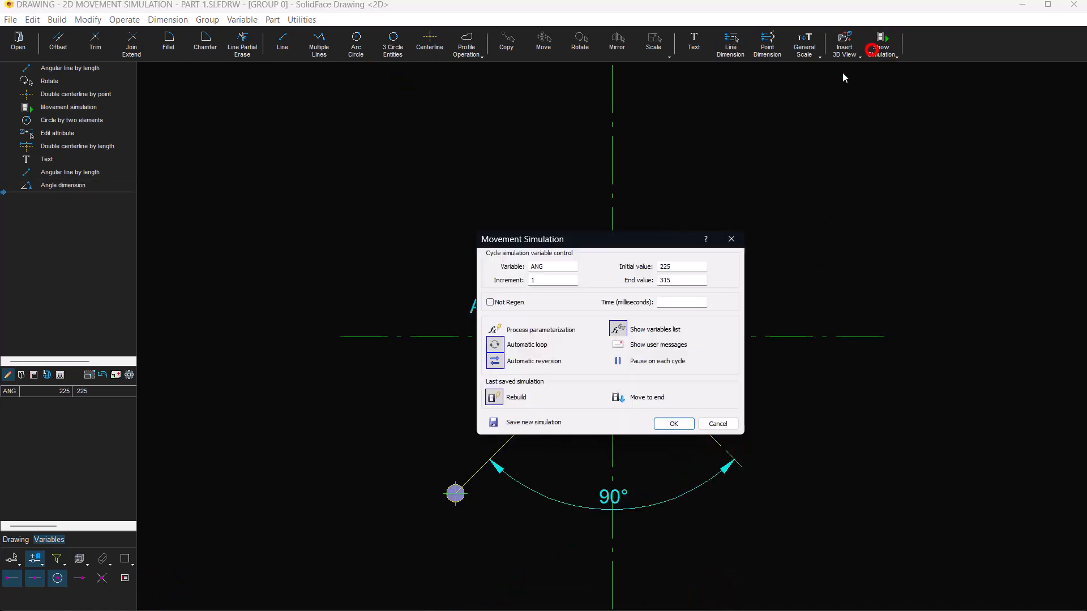
{"action": "left_click", "coordinate": [671, 424]}
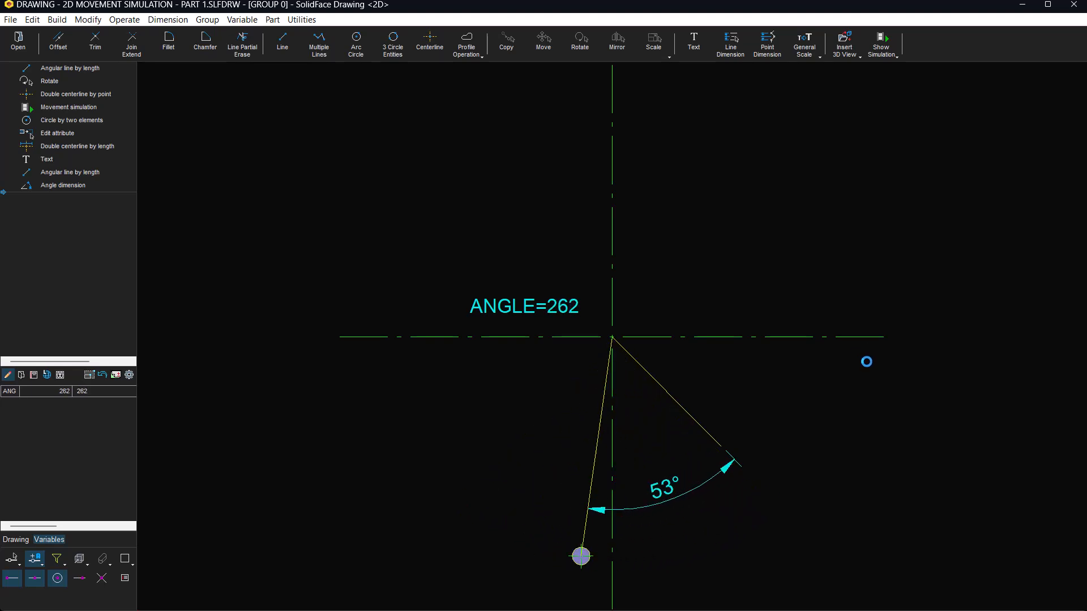
{"action": "key", "text": "Escape"}
{"action": "left_click", "coordinate": [527, 357]}
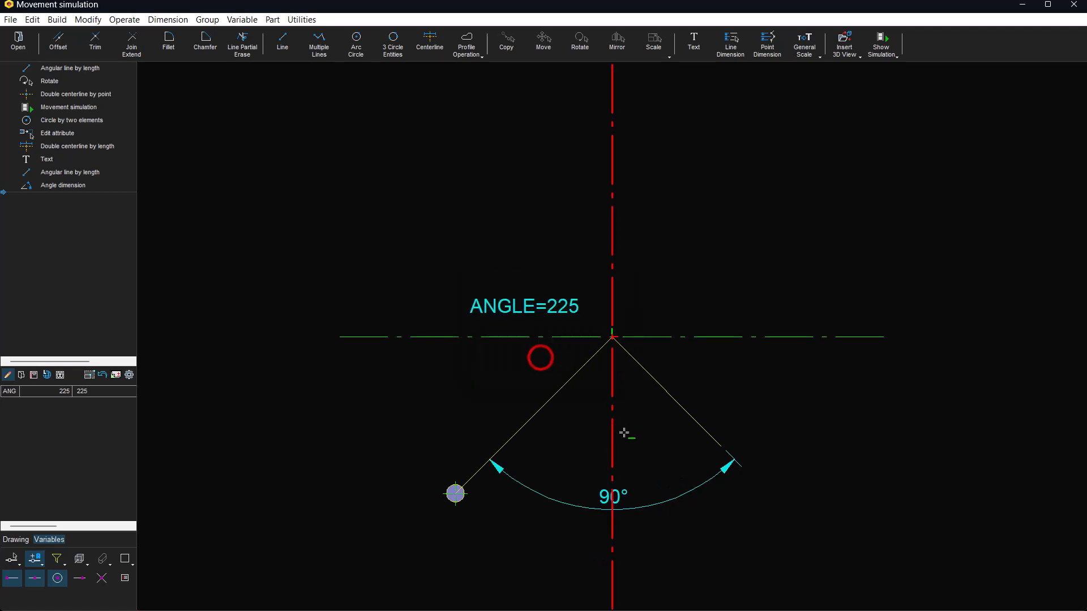
Play the movement simulation with Not Regen enabled to view the traced pendulum positions together with the dimension and text, and abort it
{"action": "left_click", "coordinate": [881, 49]}
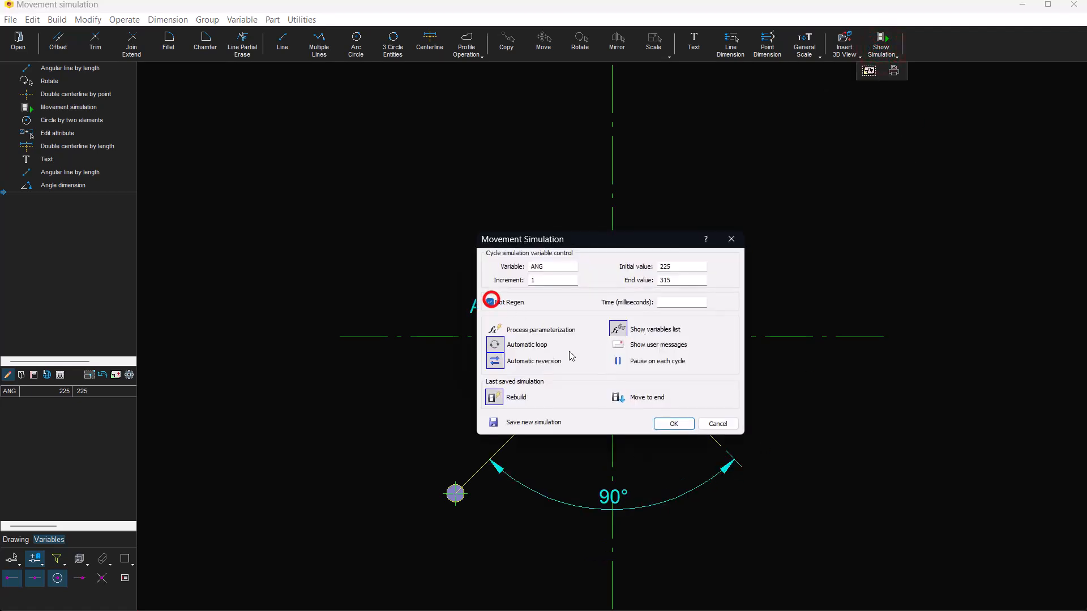
{"action": "left_click", "coordinate": [673, 424]}
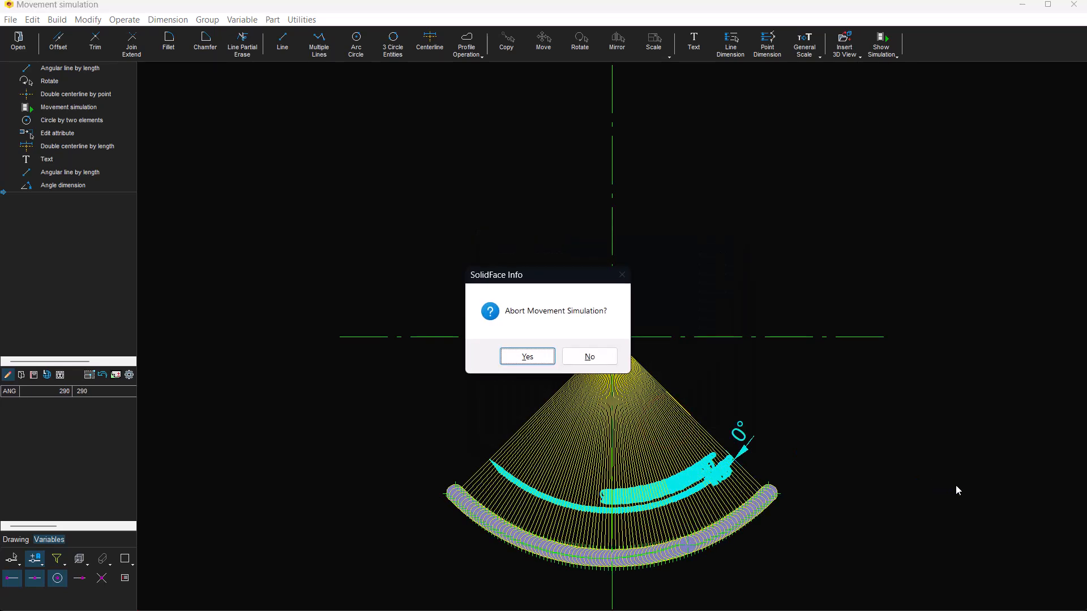
{"action": "left_click", "coordinate": [527, 356]}
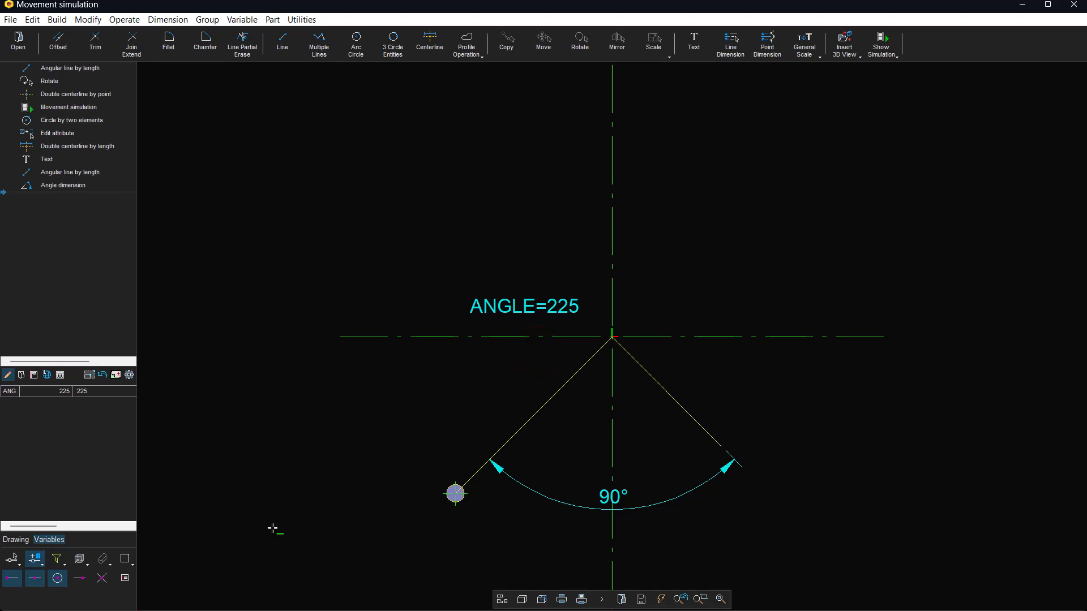
Turn off the display of dimensions and texts in the drawing
{"action": "left_click", "coordinate": [128, 375]}
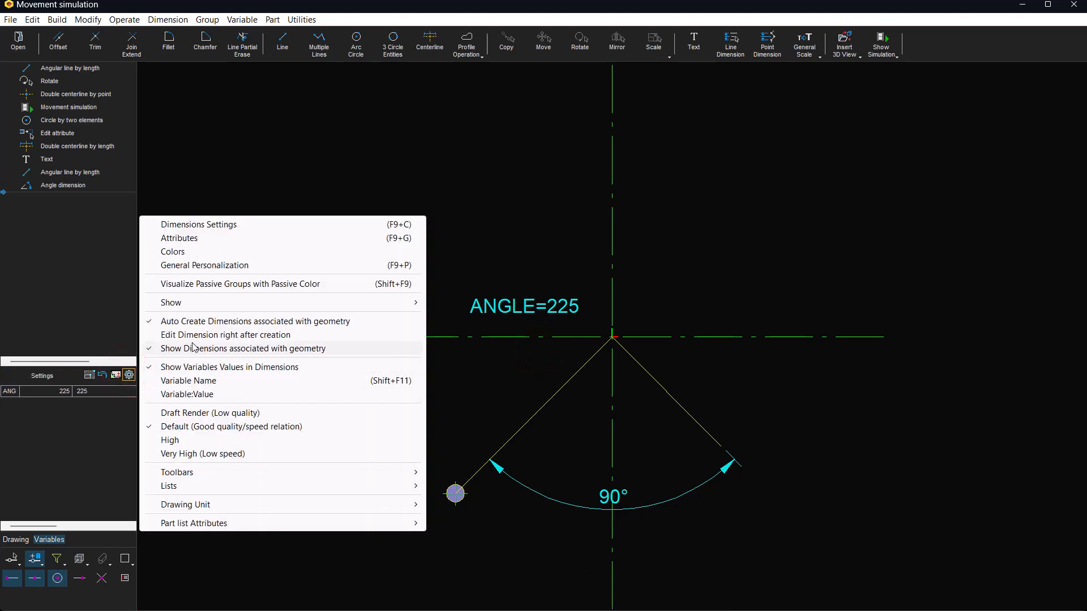
{"action": "left_click", "coordinate": [201, 303]}
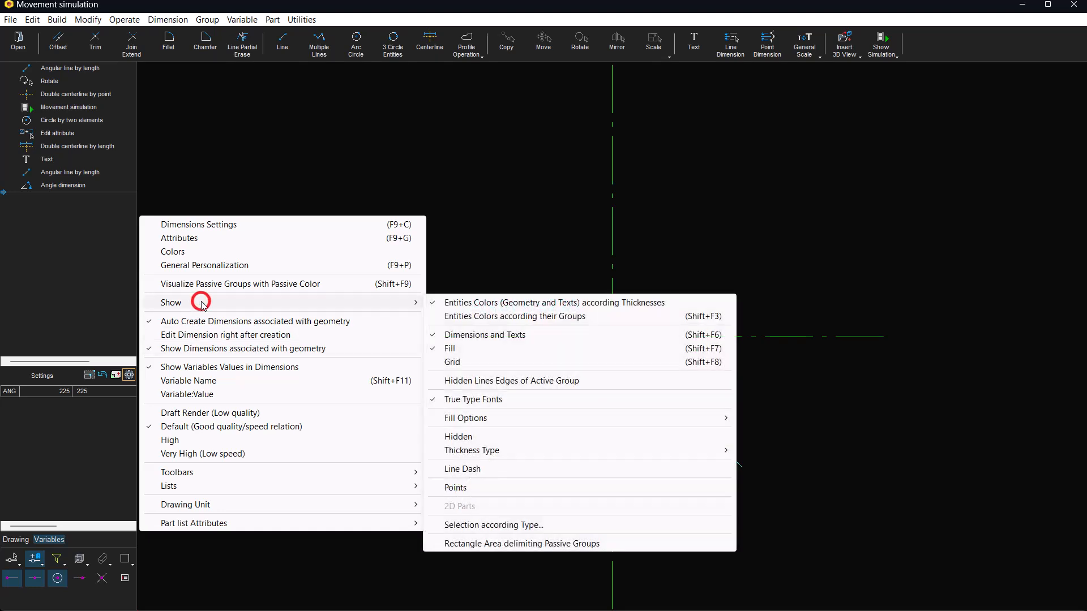
{"action": "left_click", "coordinate": [486, 336]}
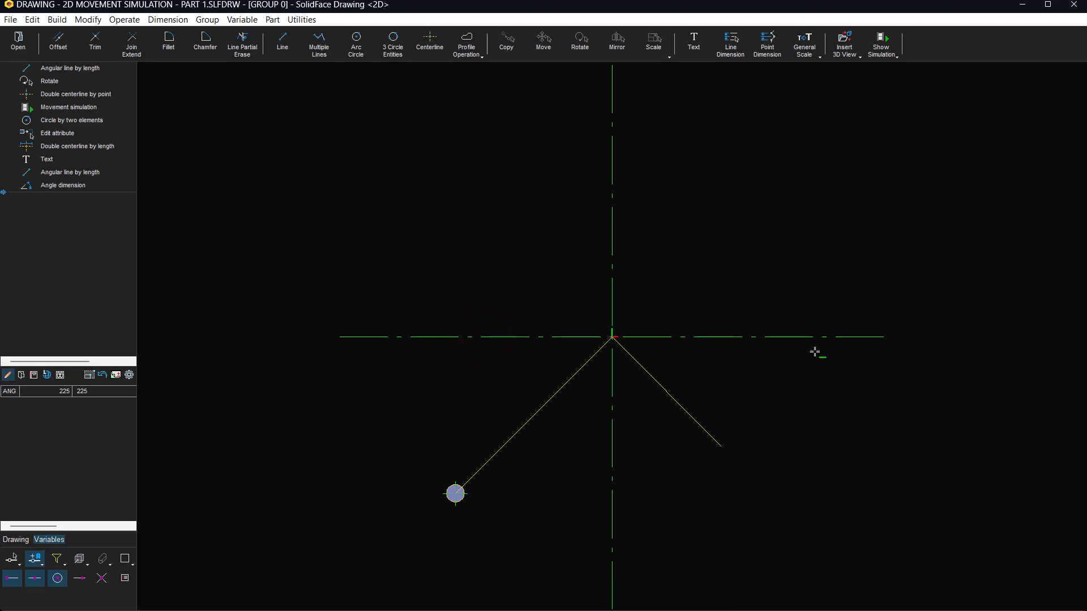
Run the movement simulation with Not Regen enabled to view the pendulum's trace without dimensions and texts, and abort it
{"action": "left_click", "coordinate": [881, 45]}
{"action": "left_click", "coordinate": [509, 302]}
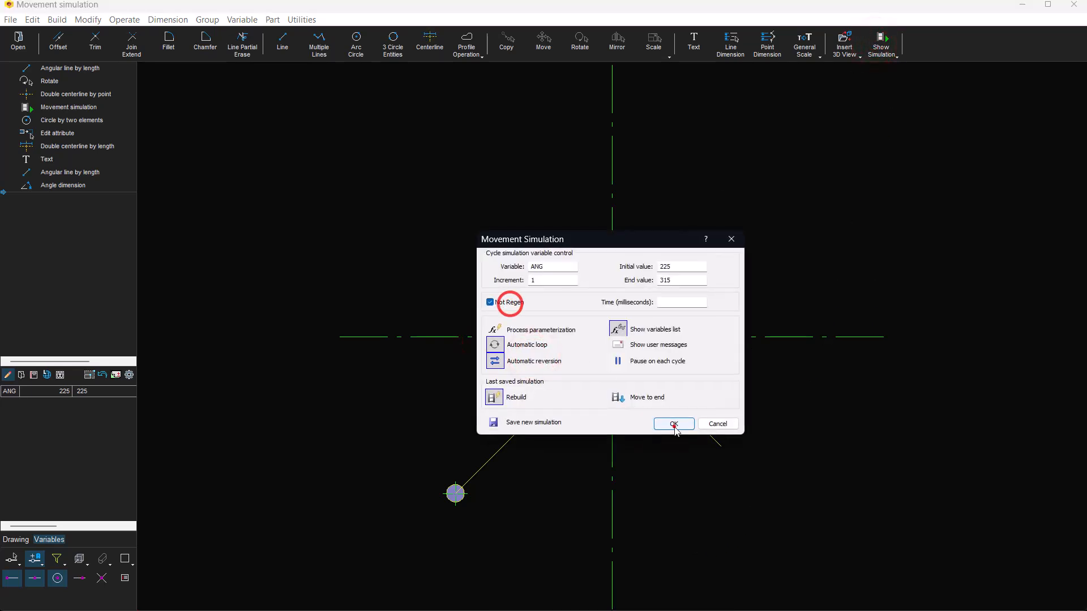
{"action": "left_click", "coordinate": [674, 427]}
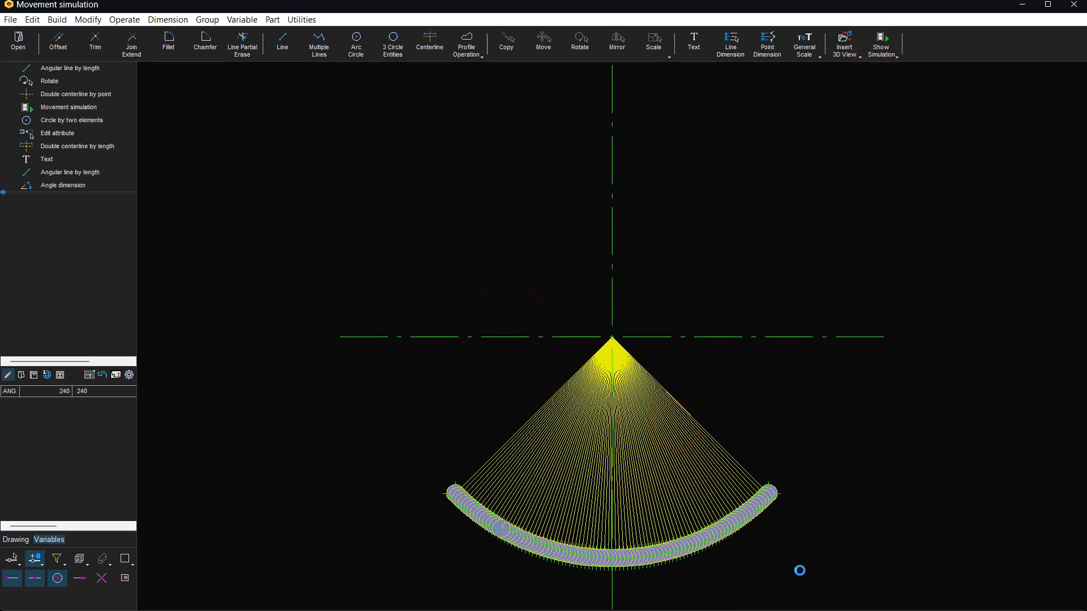
{"action": "key", "text": "Escape"}
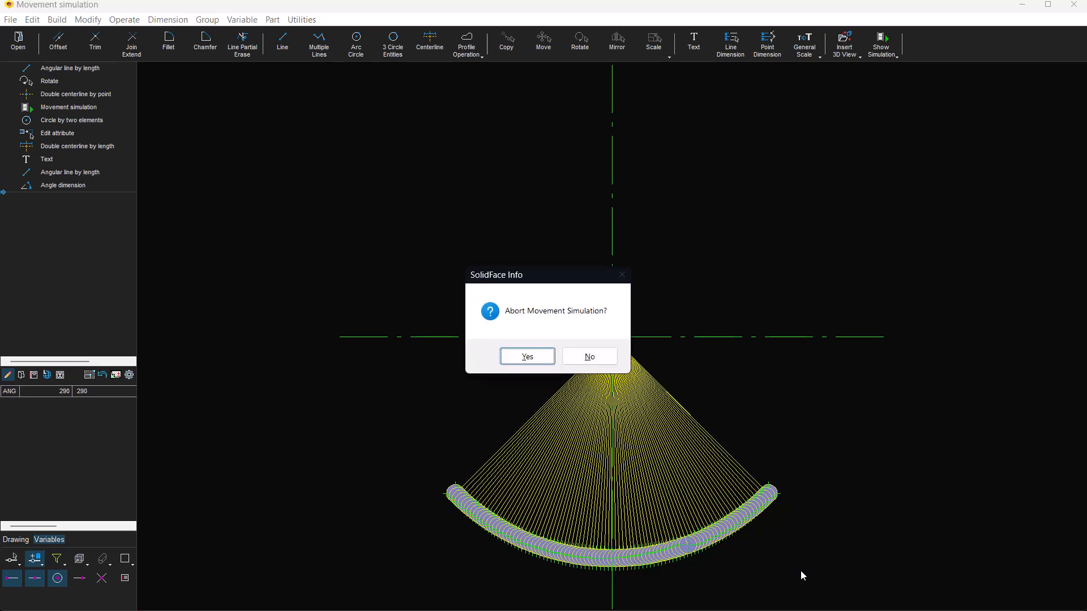
{"action": "left_click", "coordinate": [526, 358]}
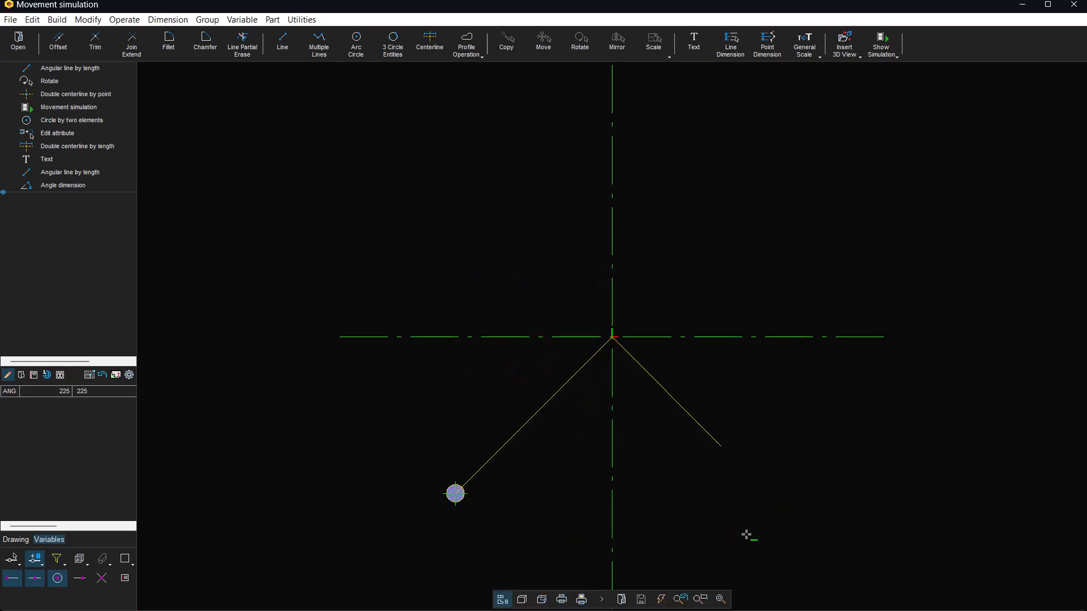